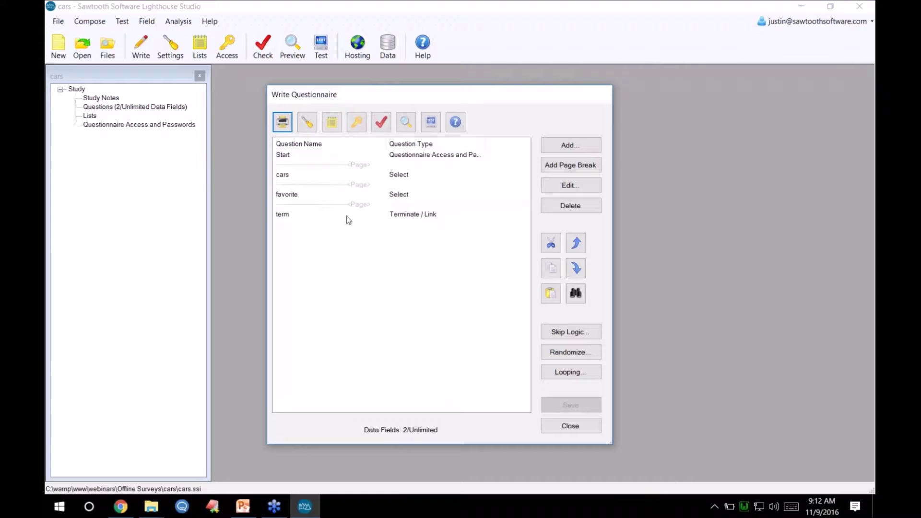
# - Start a local test of the Car Survey and mark Honda, Dodge and Jaguar as considered
pyautogui.click(430, 124)
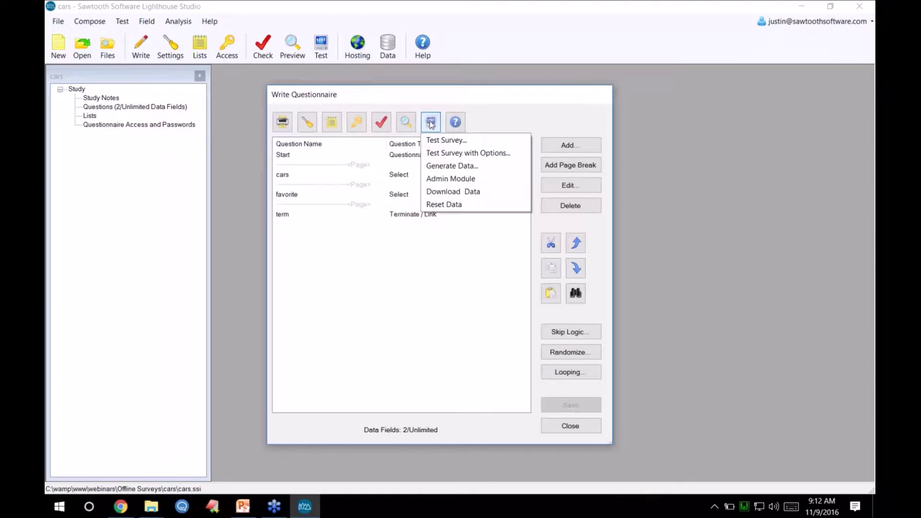
pyautogui.click(435, 137)
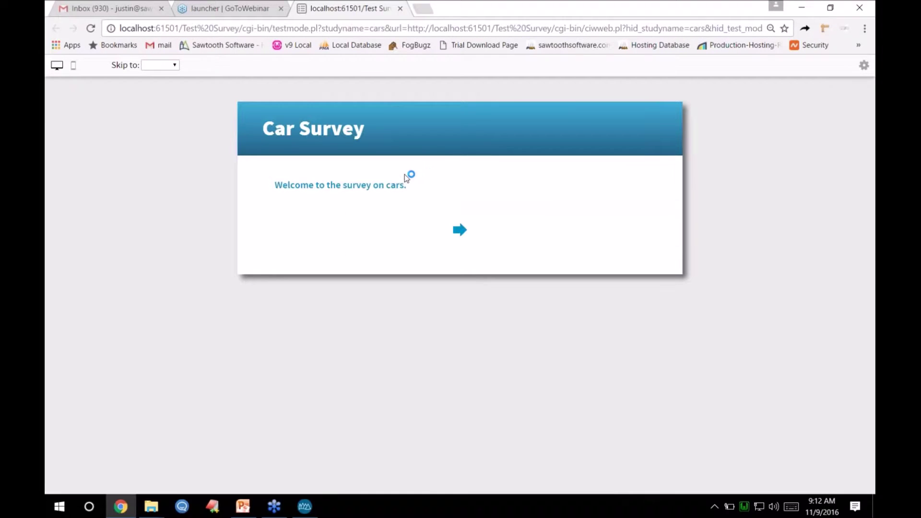
pyautogui.click(460, 231)
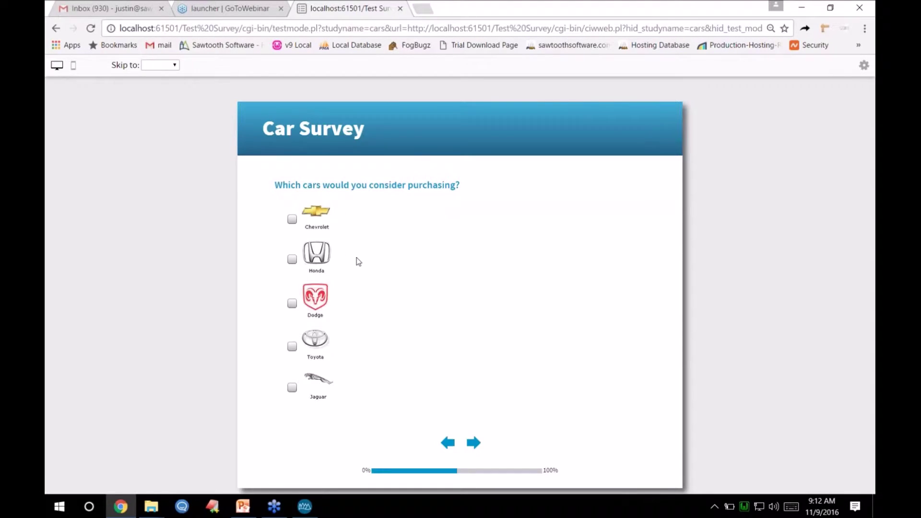
pyautogui.click(324, 265)
pyautogui.click(321, 321)
pyautogui.click(313, 387)
# - Choose Honda as the favourite car, finish to the Thank you page, and close the test tab
pyautogui.click(473, 442)
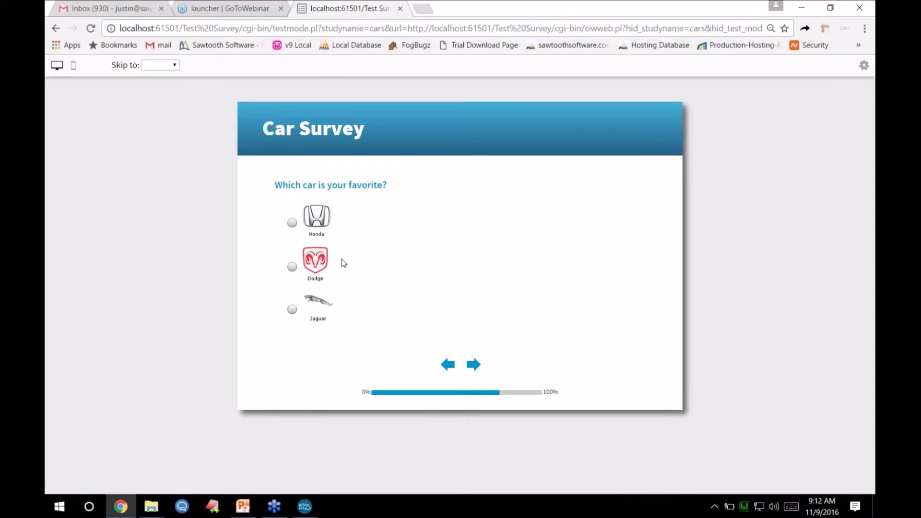
pyautogui.click(314, 220)
pyautogui.click(473, 365)
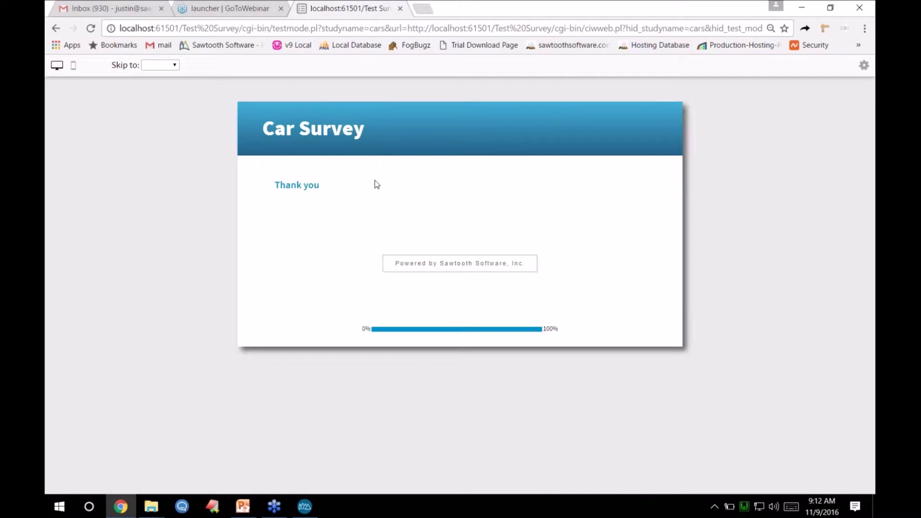
pyautogui.click(400, 8)
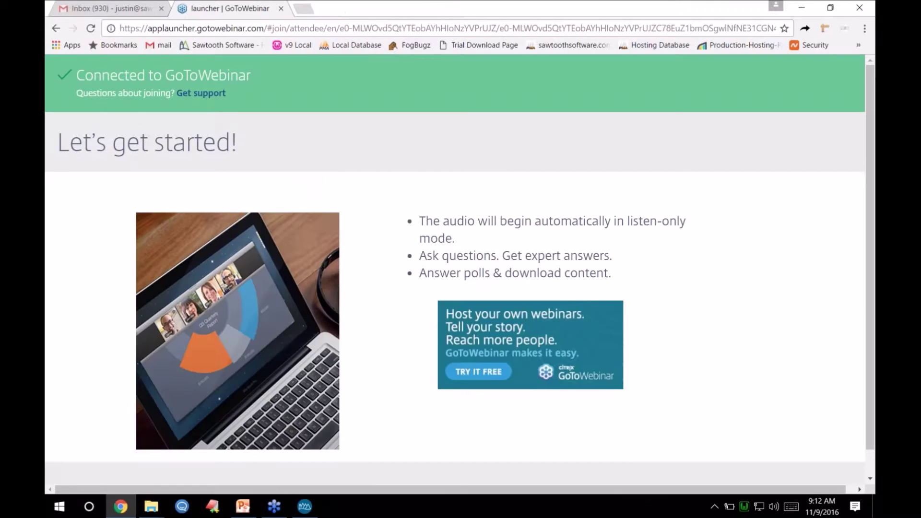
# - Bring the Lighthouse Studio window back from the taskbar
pyautogui.click(304, 506)
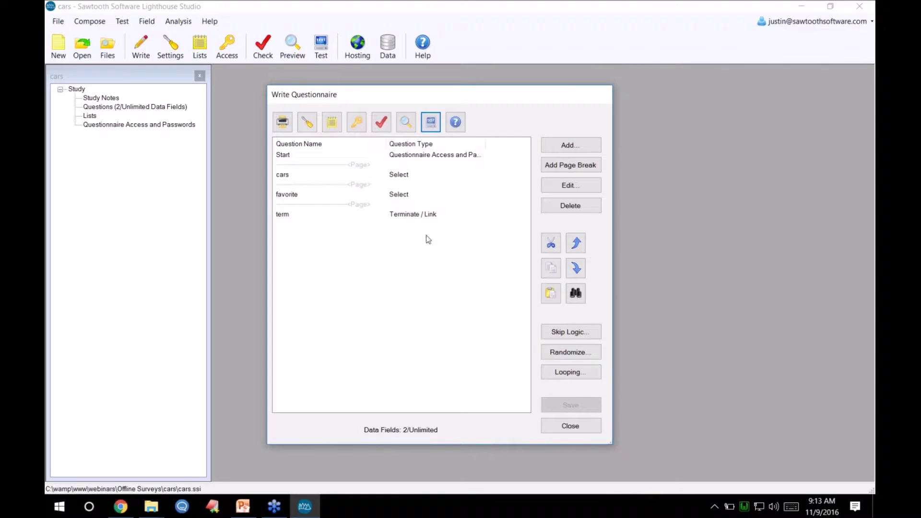
# - Close the questionnaire list and start a new project from Hosting management
pyautogui.click(571, 425)
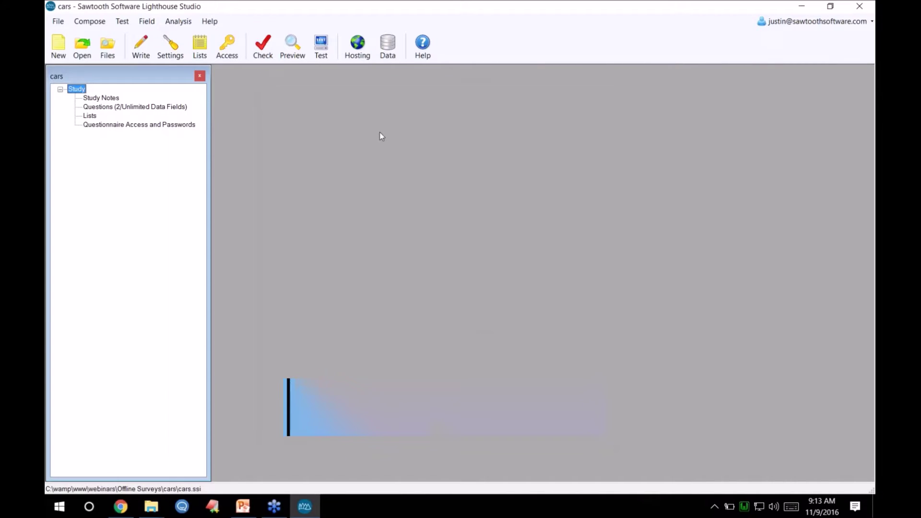
pyautogui.click(359, 46)
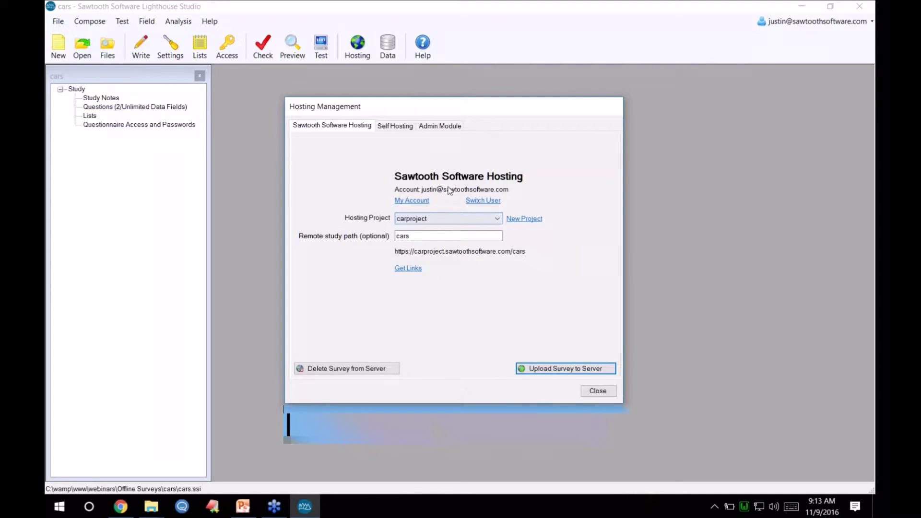
pyautogui.click(526, 219)
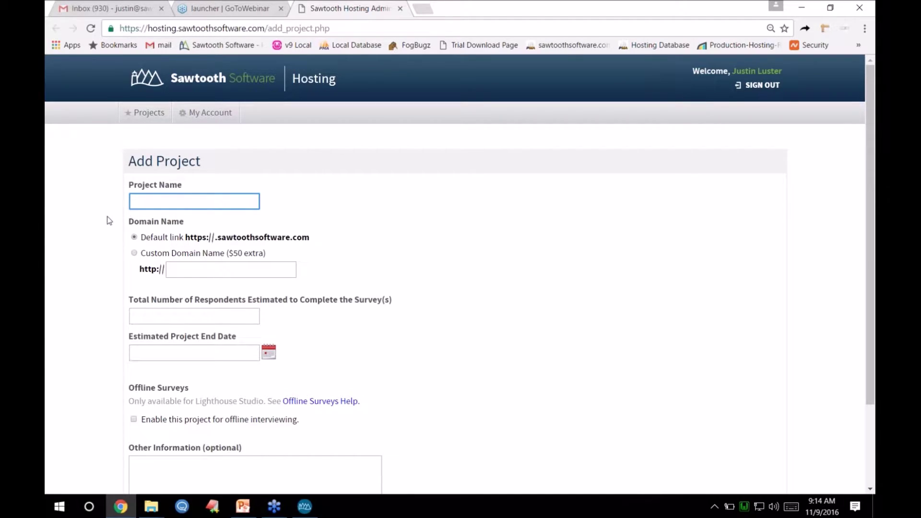
# - Name the new hosting project 'cars' and enable it for offline interviewing
pyautogui.scroll(-1, 109, 220)
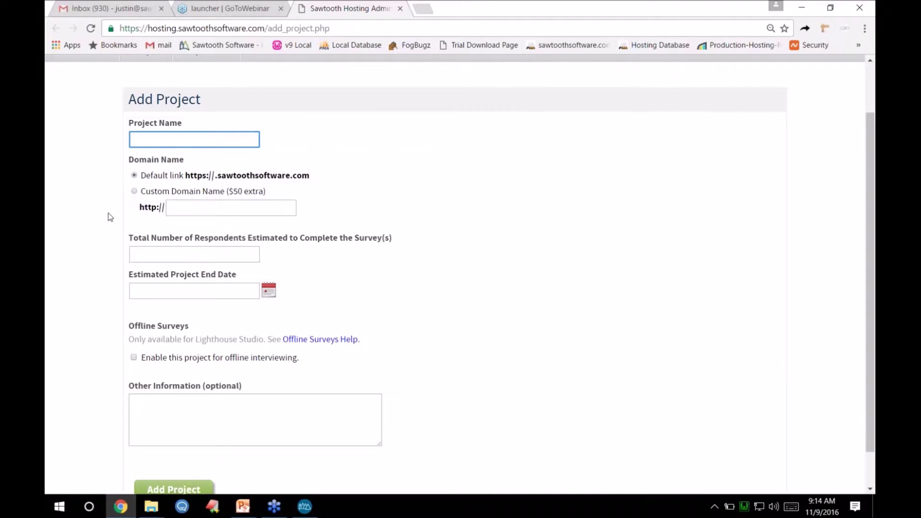
pyautogui.scroll(1, 110, 217)
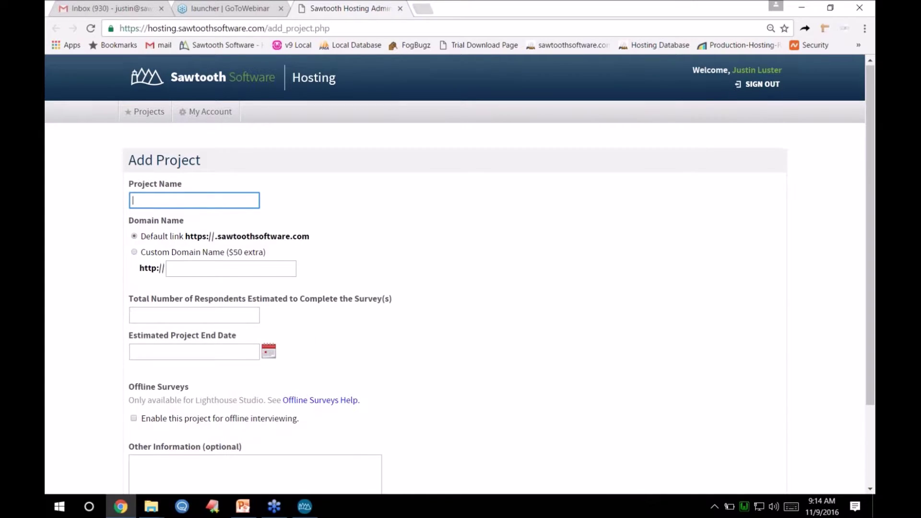
pyautogui.scroll(-1, 181, 150)
pyautogui.write('cars')
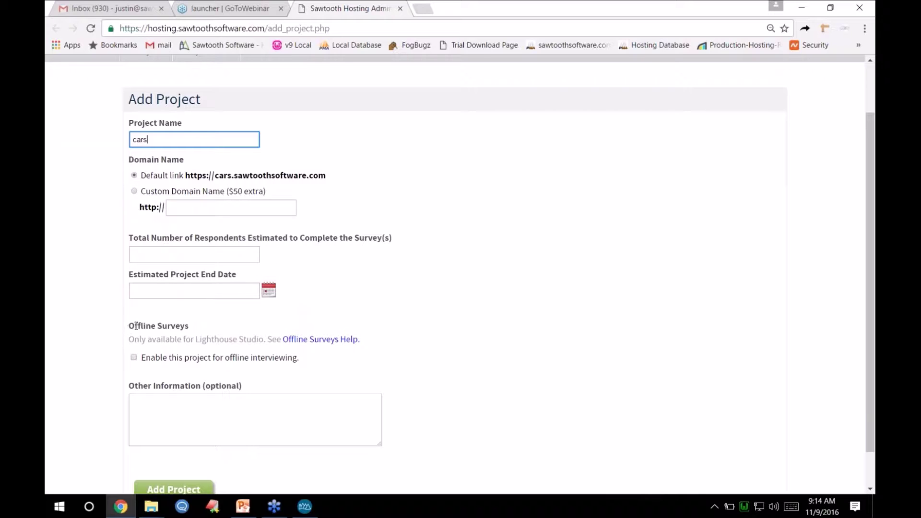
pyautogui.moveTo(130, 325); pyautogui.dragTo(186, 326)
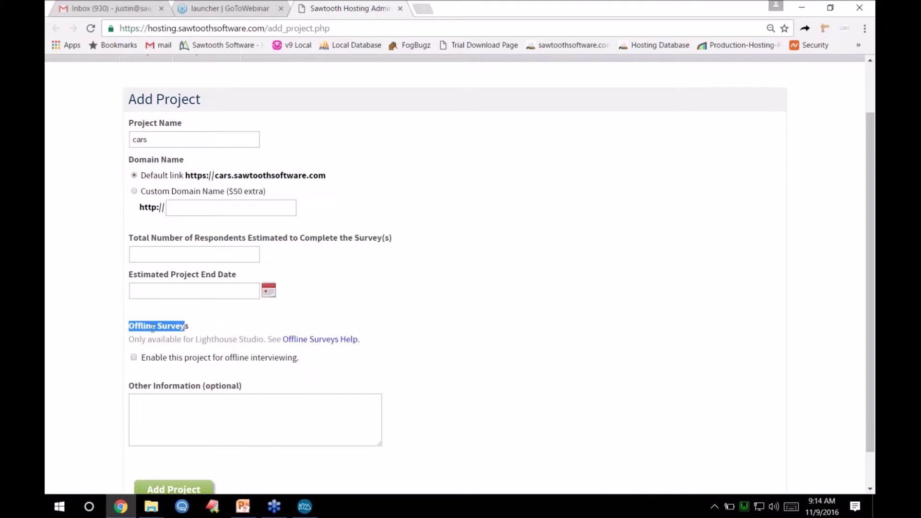
pyautogui.click(127, 332)
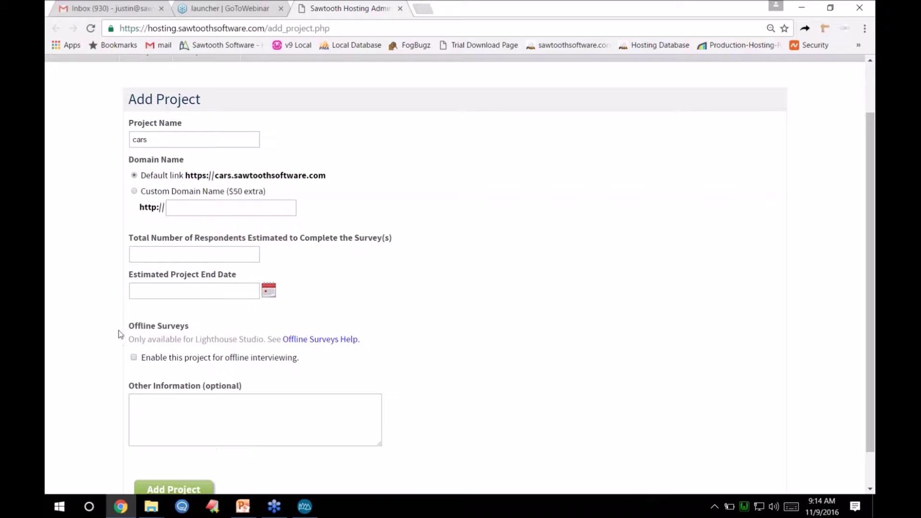
pyautogui.click(134, 357)
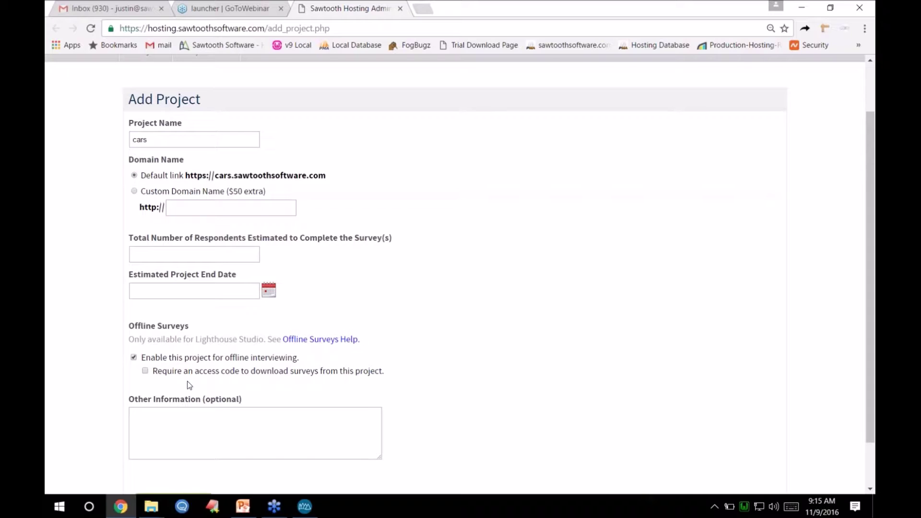
# - Require an access code, enter the code, then return to the Projects list without adding the project
pyautogui.click(145, 372)
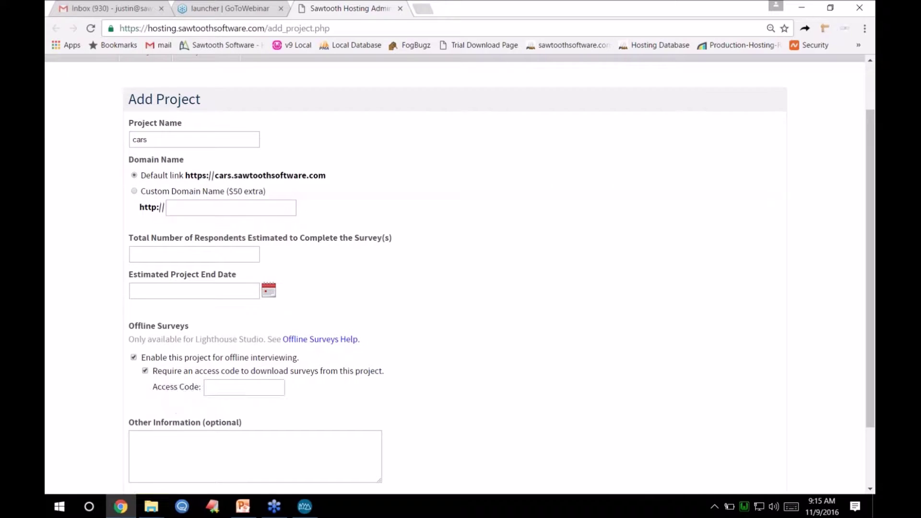
pyautogui.click(239, 386)
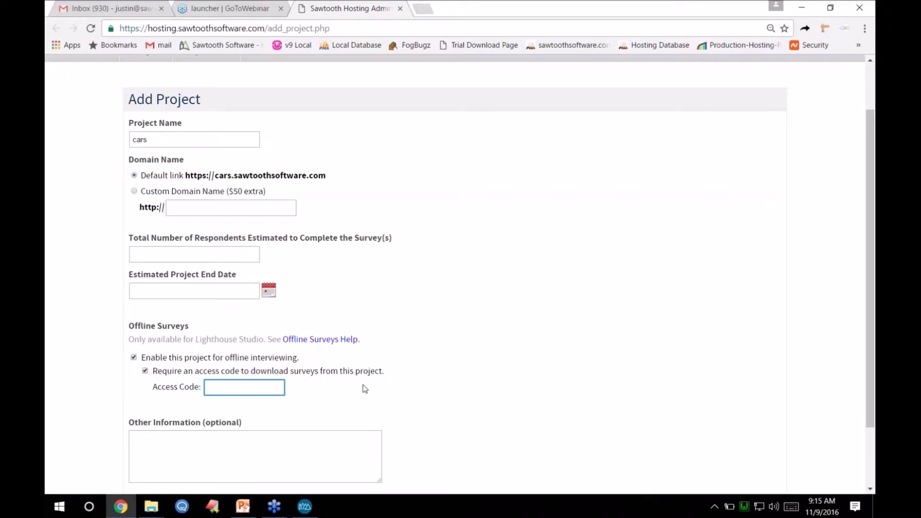
pyautogui.write('1234')
pyautogui.scroll(-2, 412, 309)
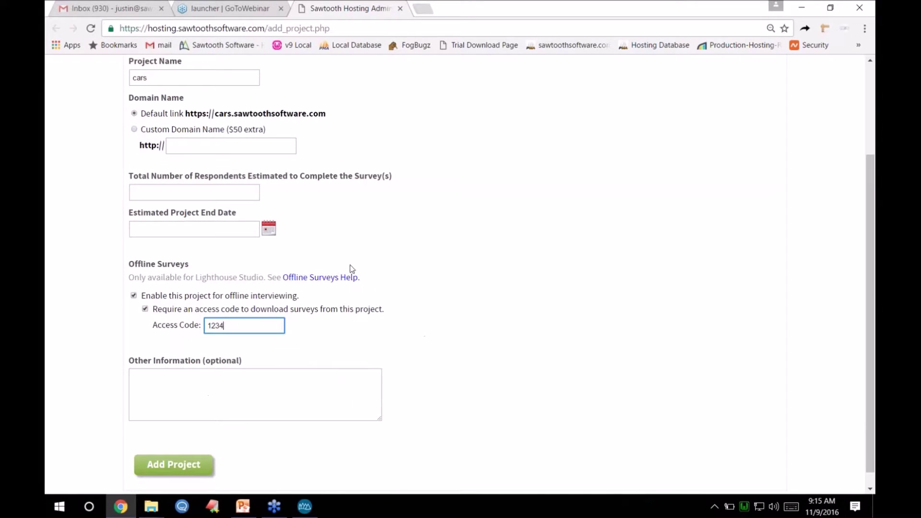
pyautogui.scroll(2, 310, 166)
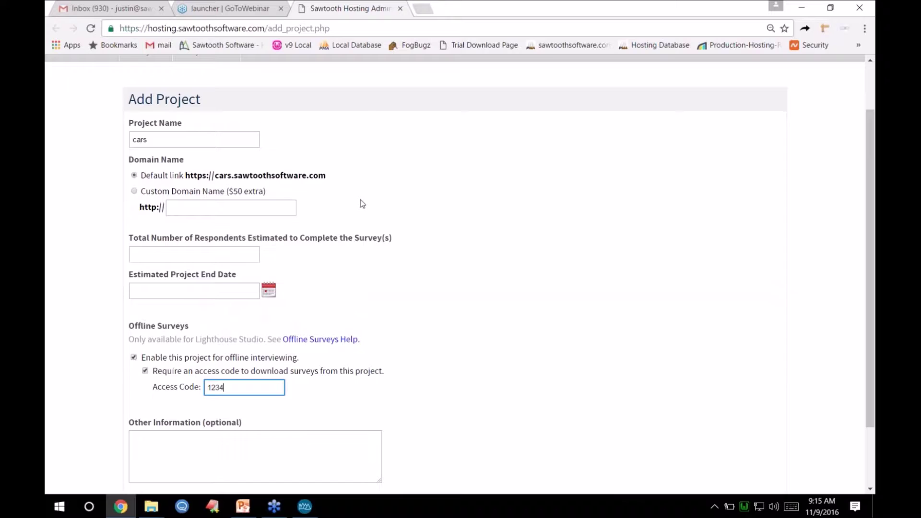
pyautogui.scroll(2, 362, 204)
pyautogui.click(149, 114)
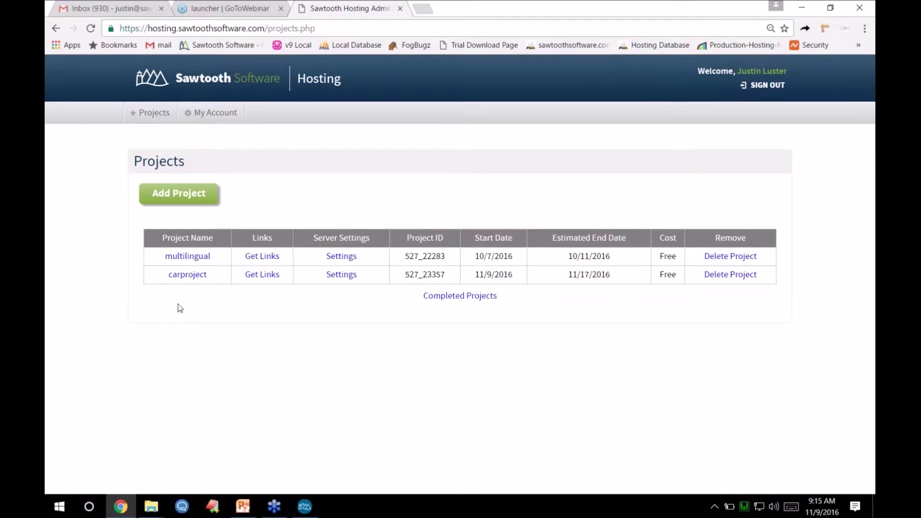
# - Review carproject's offline settings, return to Projects, and switch back to Lighthouse Studio
pyautogui.click(188, 278)
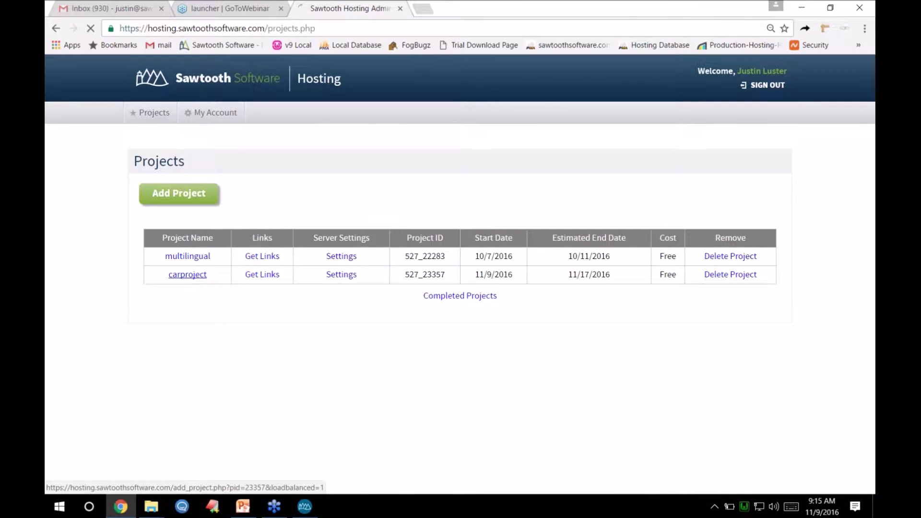
pyautogui.scroll(-1, 271, 279)
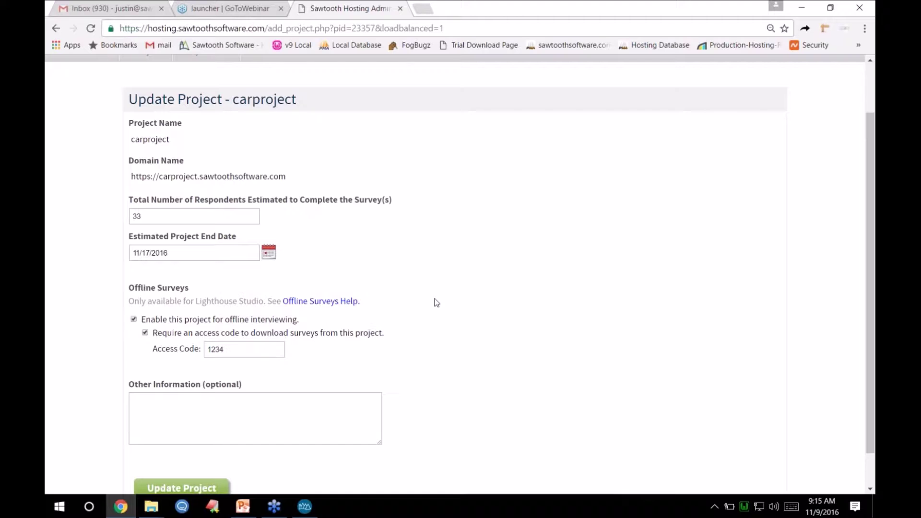
pyautogui.scroll(-1, 435, 298)
pyautogui.scroll(2, 436, 295)
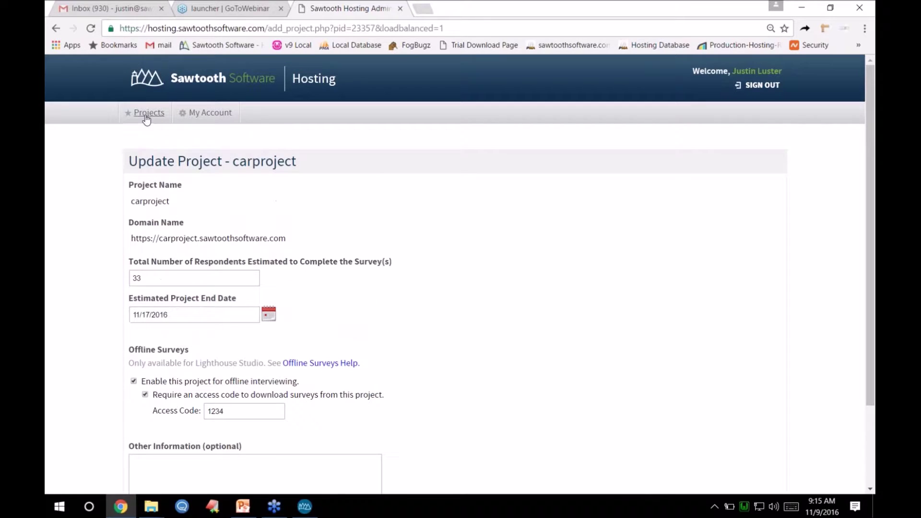
pyautogui.click(144, 115)
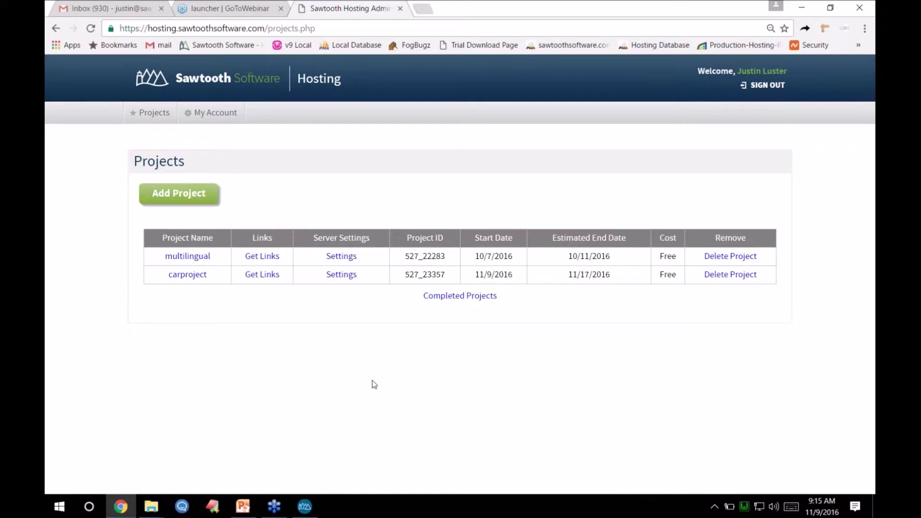
pyautogui.click(306, 506)
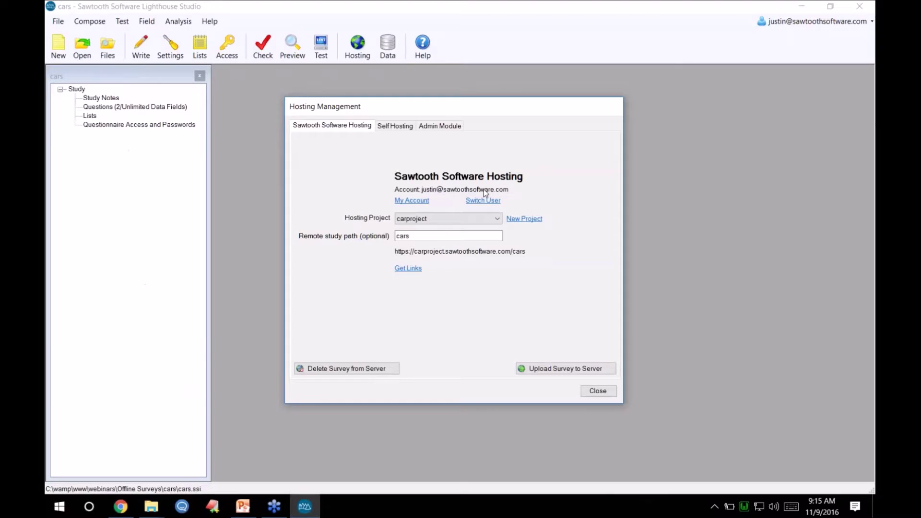
# - Upload the cars study to the carproject hosting project with remote path 'cars'
pyautogui.click(603, 396)
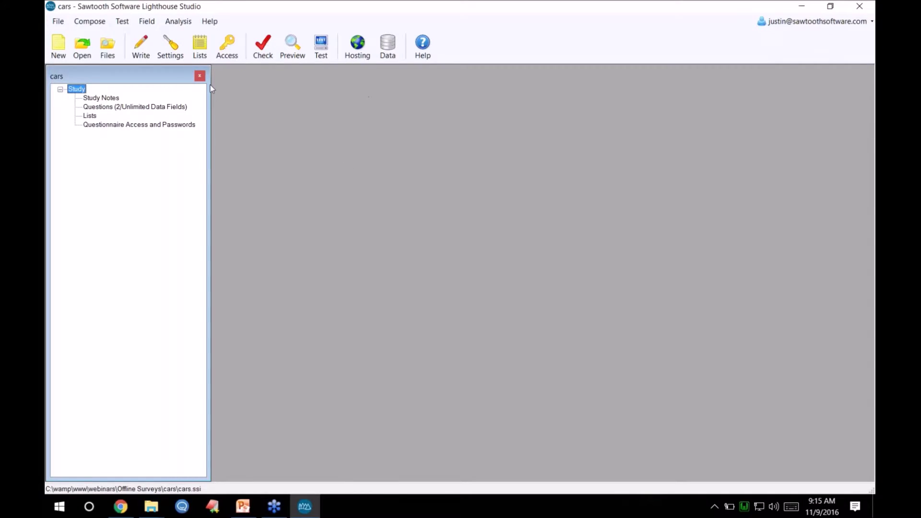
pyautogui.click(141, 48)
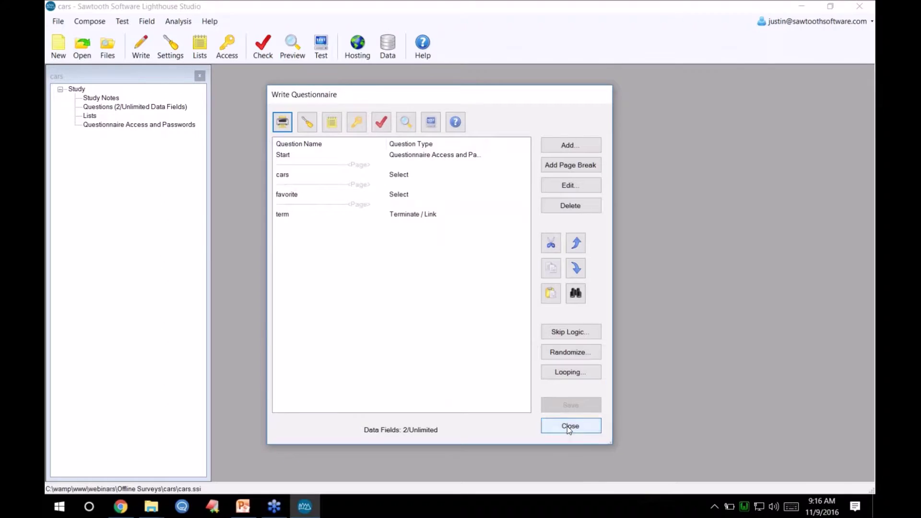
pyautogui.click(569, 425)
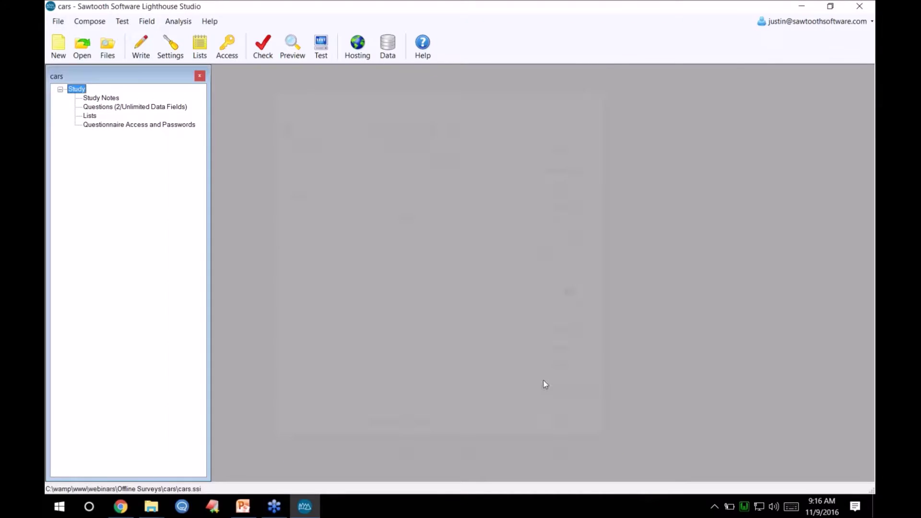
pyautogui.click(357, 56)
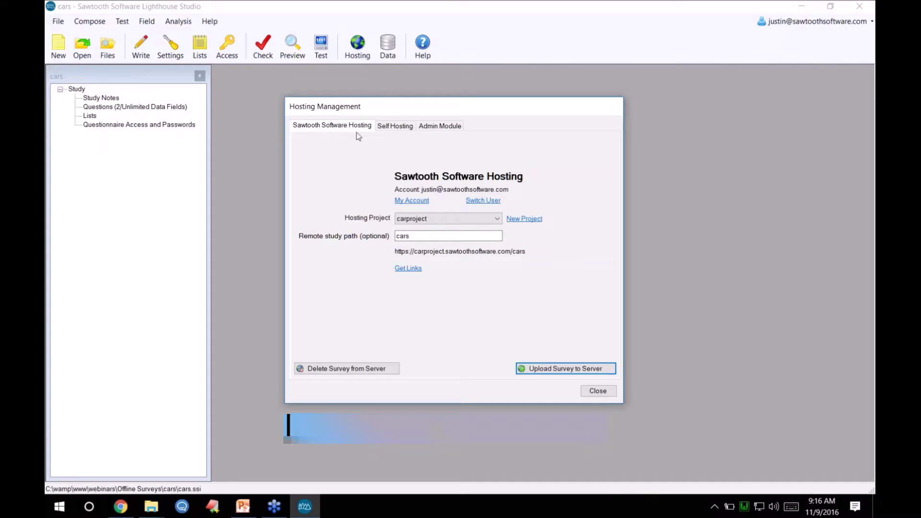
pyautogui.click(486, 220)
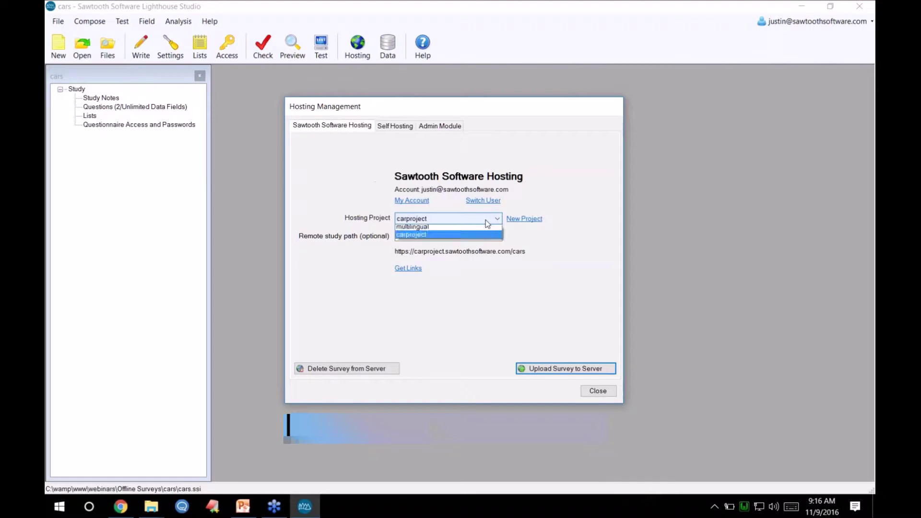
pyautogui.click(443, 237)
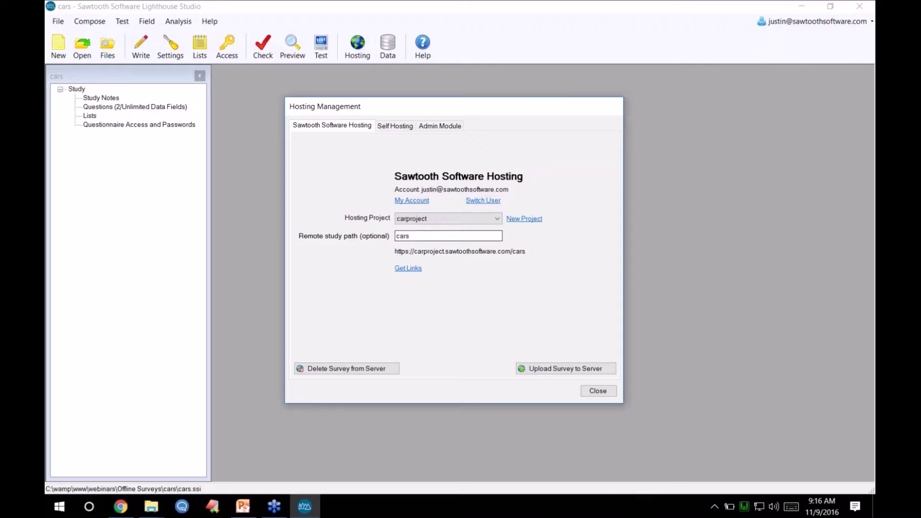
pyautogui.click(413, 238)
pyautogui.click(551, 370)
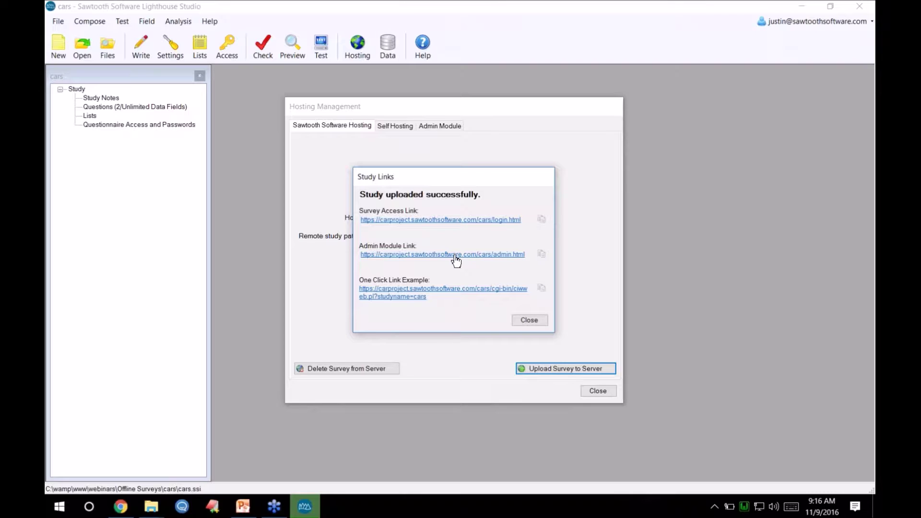
# - Open the live Car Survey and mark Honda and Toyota as cars to consider
pyautogui.click(471, 220)
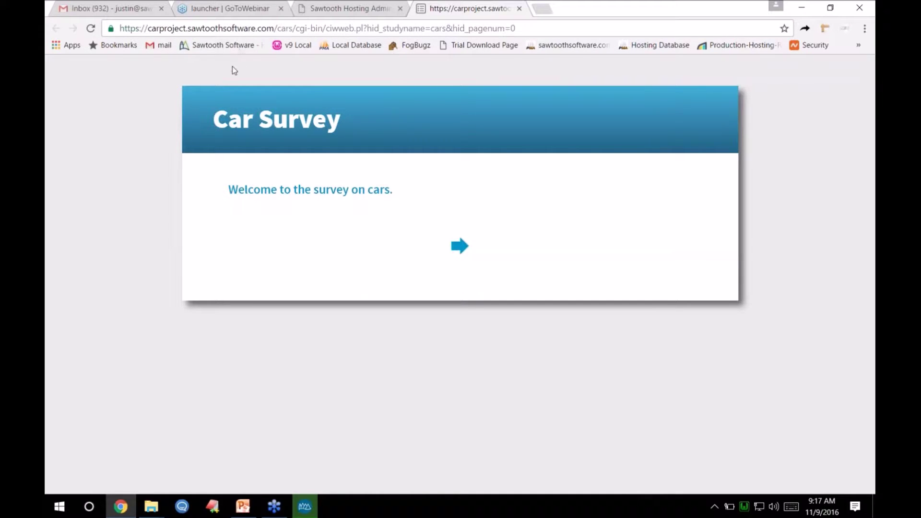
pyautogui.click(459, 246)
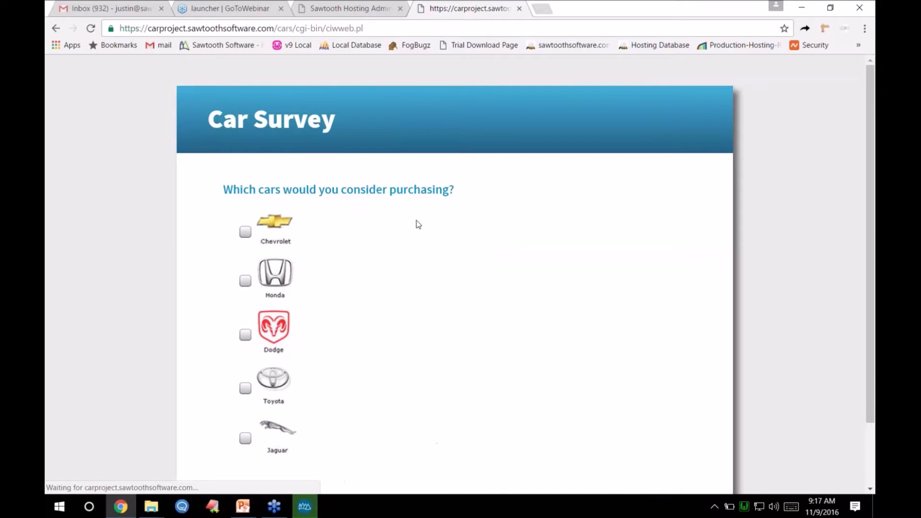
pyautogui.click(271, 297)
pyautogui.scroll(-2, 270, 297)
pyautogui.click(272, 310)
pyautogui.click(469, 433)
# - Pick Toyota as favourite, submit the response, and open the study's admin module
pyautogui.click(292, 289)
pyautogui.click(477, 358)
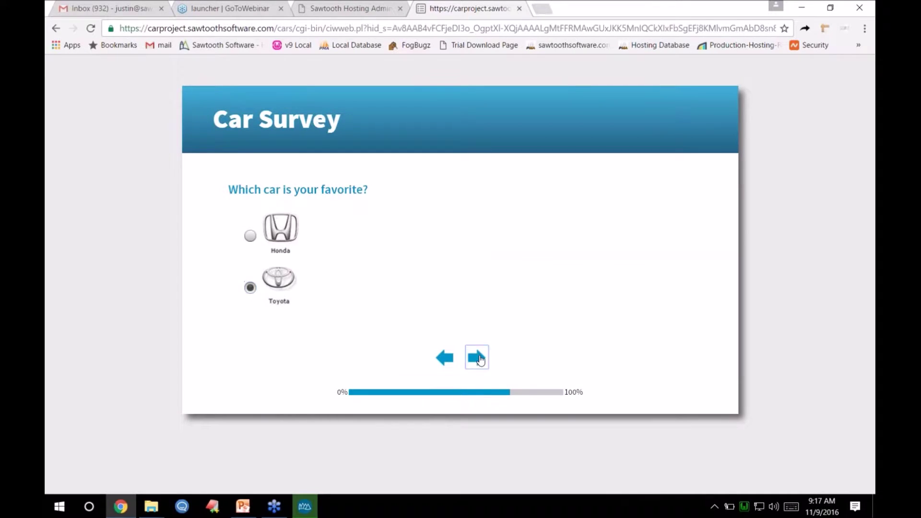
pyautogui.click(304, 505)
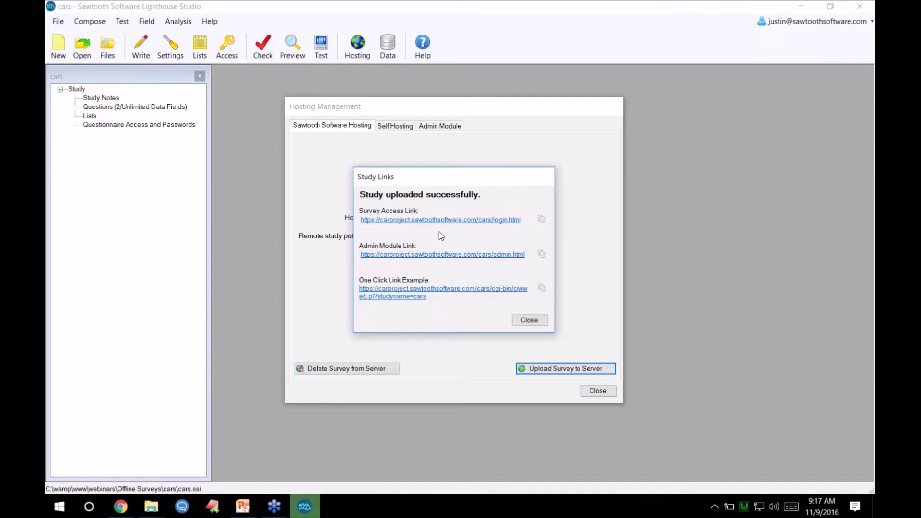
pyautogui.click(431, 255)
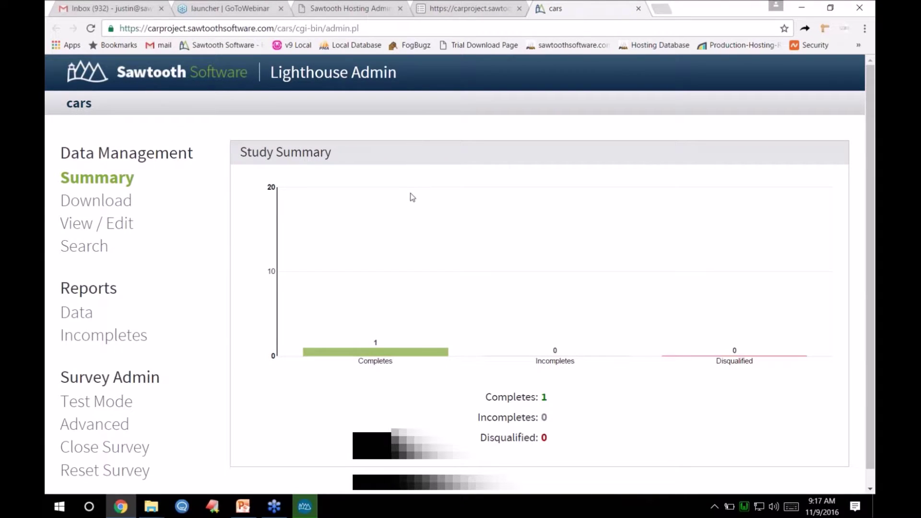
# - Zoom the admin summary out twice to see 1 complete, 0 incompletes, 0 disqualified
pyautogui.hotkey('ctrl', '-')
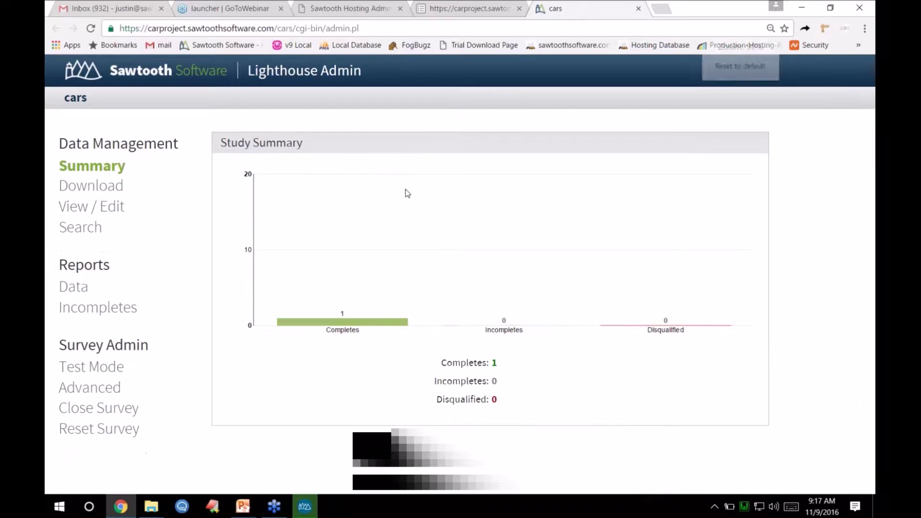
pyautogui.hotkey('ctrl', '-')
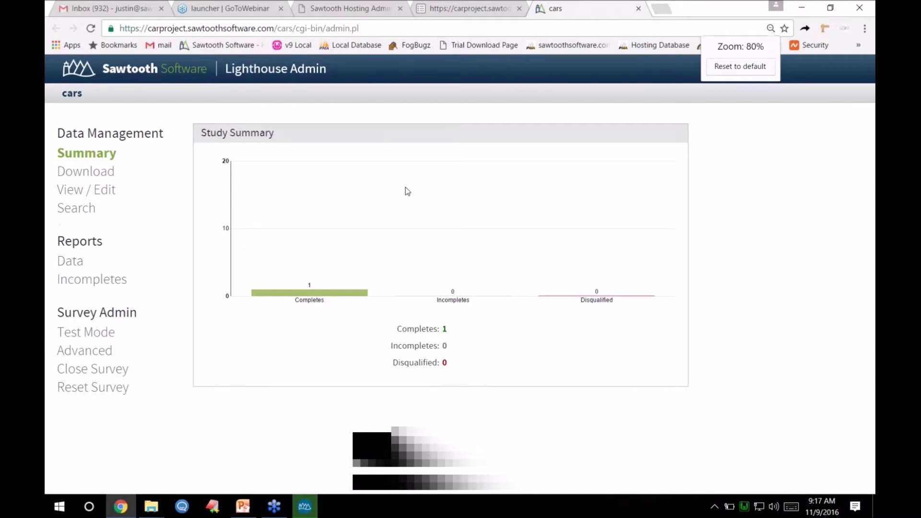
pyautogui.moveTo(312, 301)
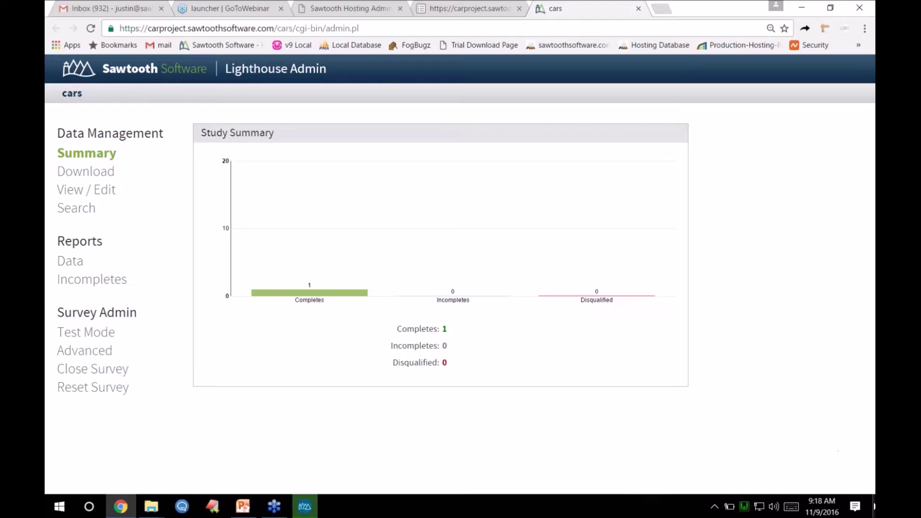
pyautogui.click(874, 506)
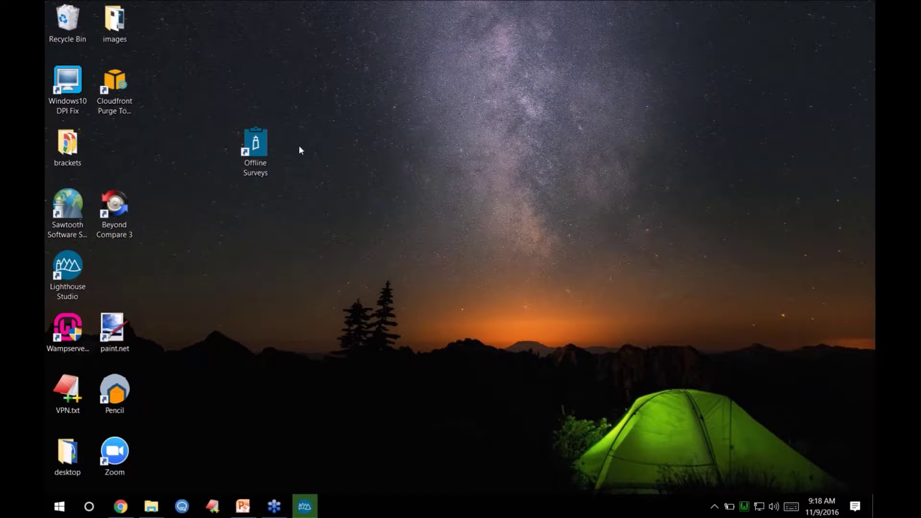
# - Launch Offline Surveys from its desktop shortcut and nudge its window into place
pyautogui.click(258, 150)
pyautogui.doubleClick(256, 149)
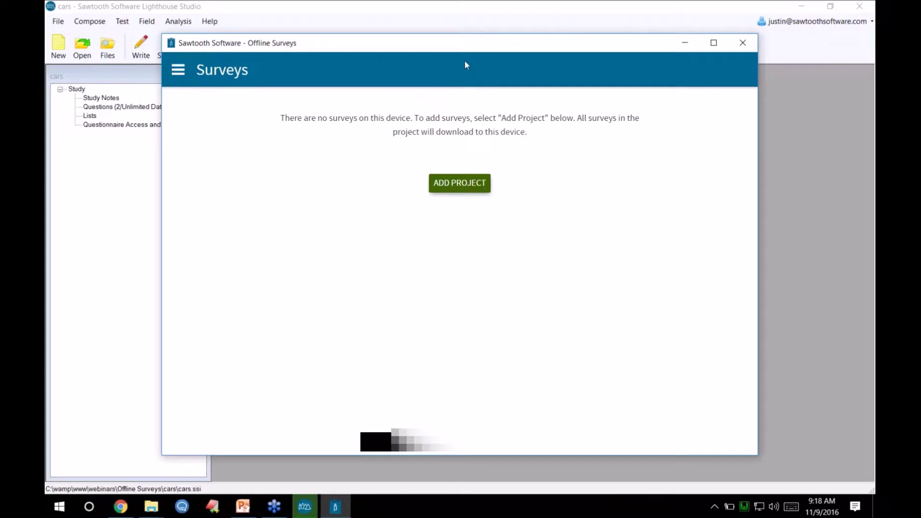
pyautogui.moveTo(464, 45); pyautogui.dragTo(470, 42)
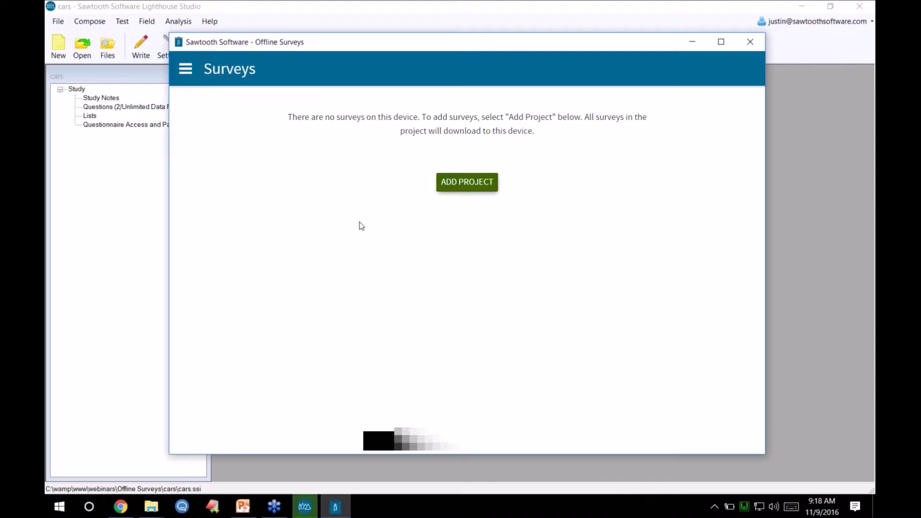
# - Start a new project in Offline Surveys and bring up the Sawtooth Hosting Projects list in Chrome
pyautogui.click(468, 185)
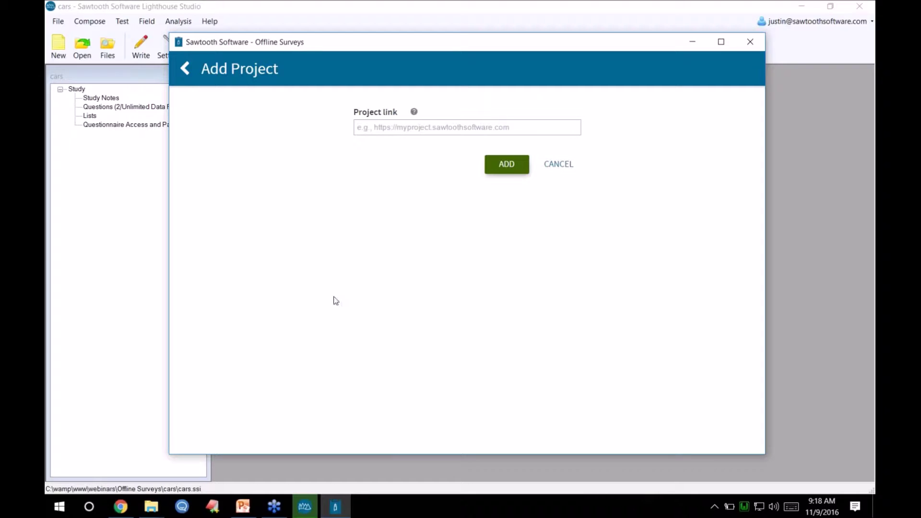
pyautogui.click(121, 506)
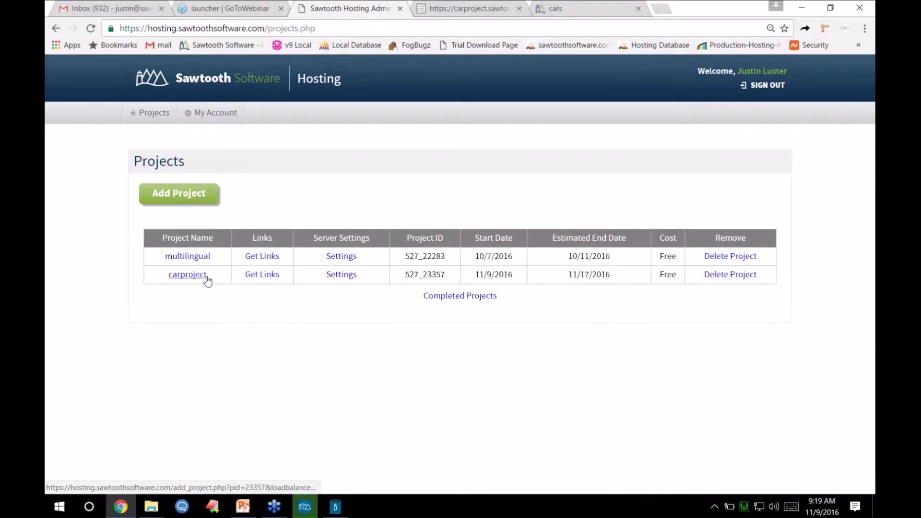
pyautogui.click(262, 276)
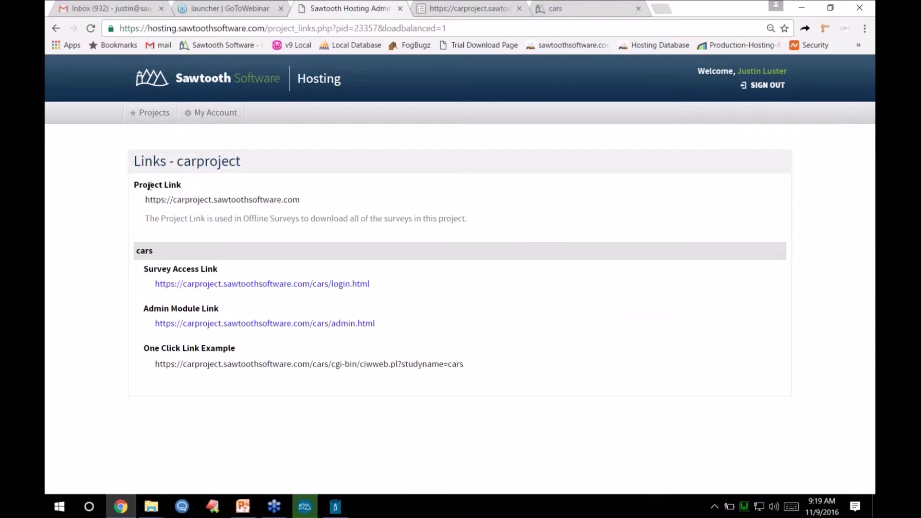
pyautogui.moveTo(146, 199); pyautogui.dragTo(273, 218)
pyautogui.click(182, 219)
pyautogui.click(242, 217)
pyautogui.moveTo(145, 200); pyautogui.dragTo(301, 200)
pyautogui.hotkey('ctrl', 'c')
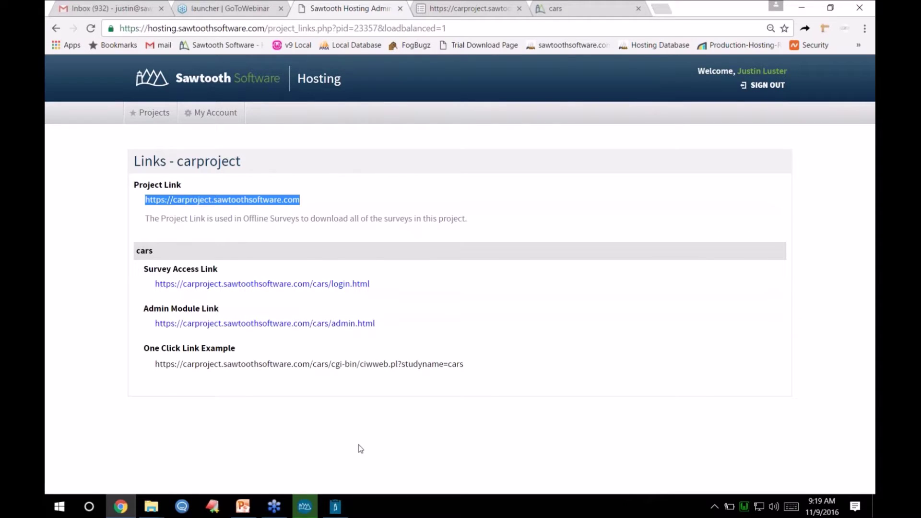
pyautogui.click(338, 507)
pyautogui.click(439, 128)
# - Add the carproject link with the project's access code, downloading the cars survey
pyautogui.hotkey('ctrl', 'v')
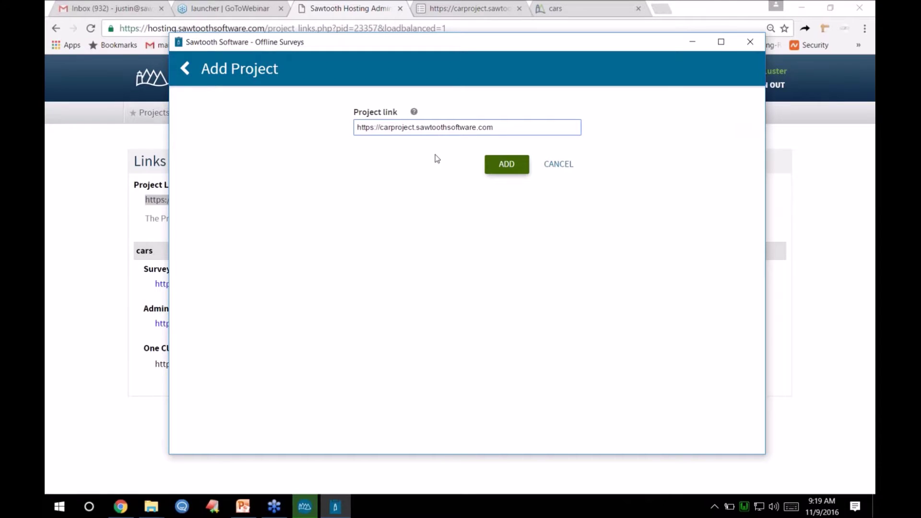
pyautogui.click(499, 172)
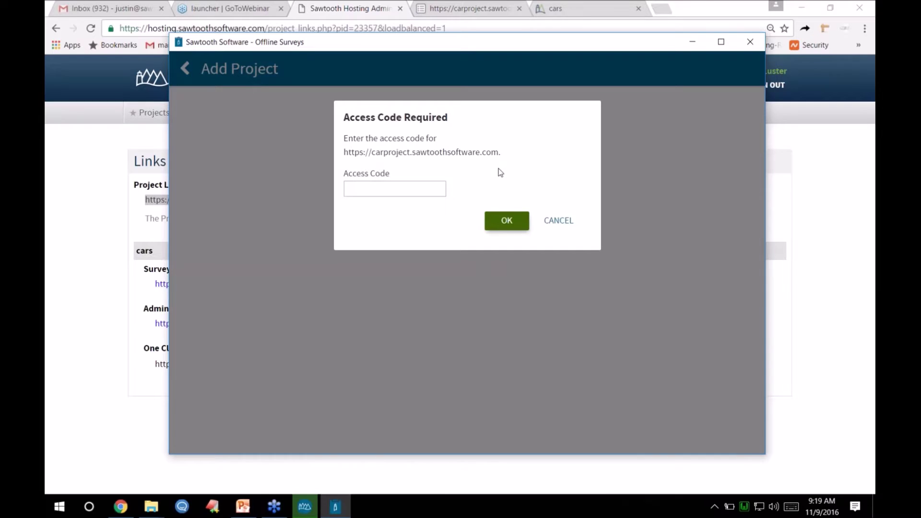
pyautogui.click(417, 192)
pyautogui.write('1234')
pyautogui.click(510, 220)
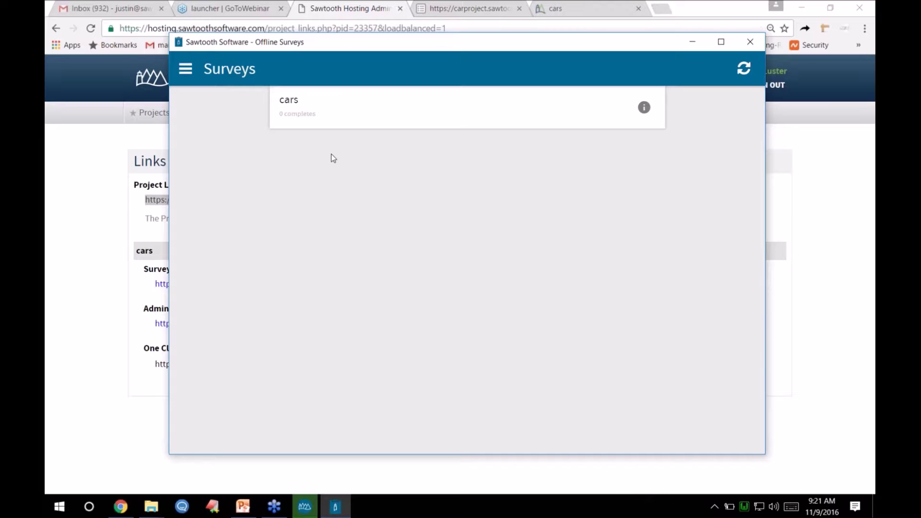
# - Take the cars survey offline, considering Chevrolet, Dodge and Jaguar, with Jaguar as favourite
pyautogui.click(339, 110)
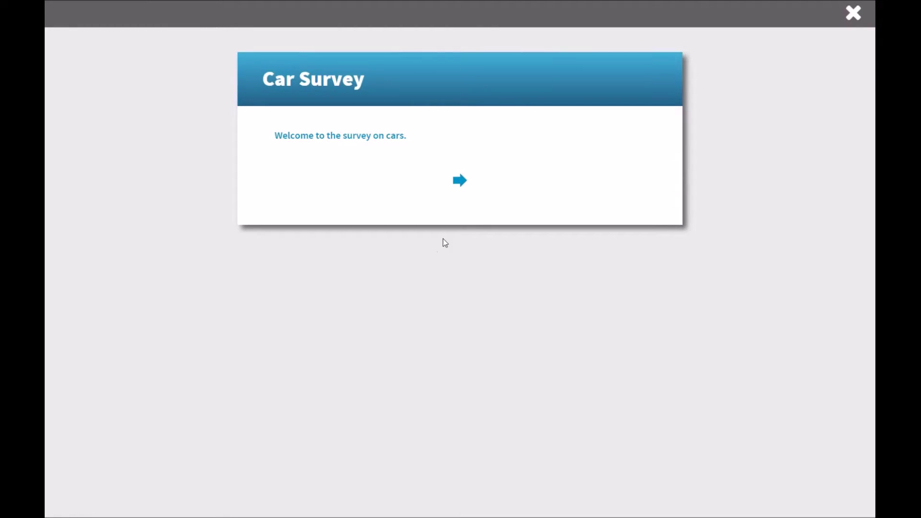
pyautogui.click(460, 183)
pyautogui.click(310, 168)
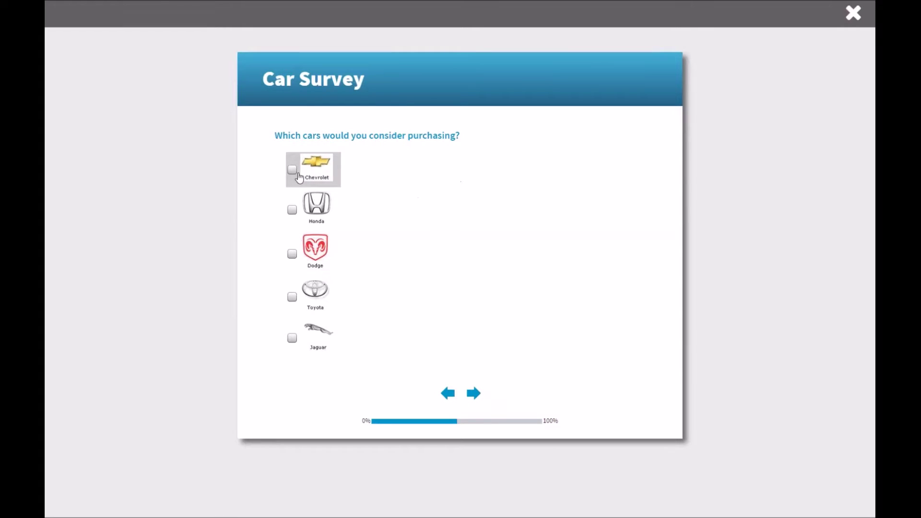
pyautogui.click(309, 259)
pyautogui.click(311, 334)
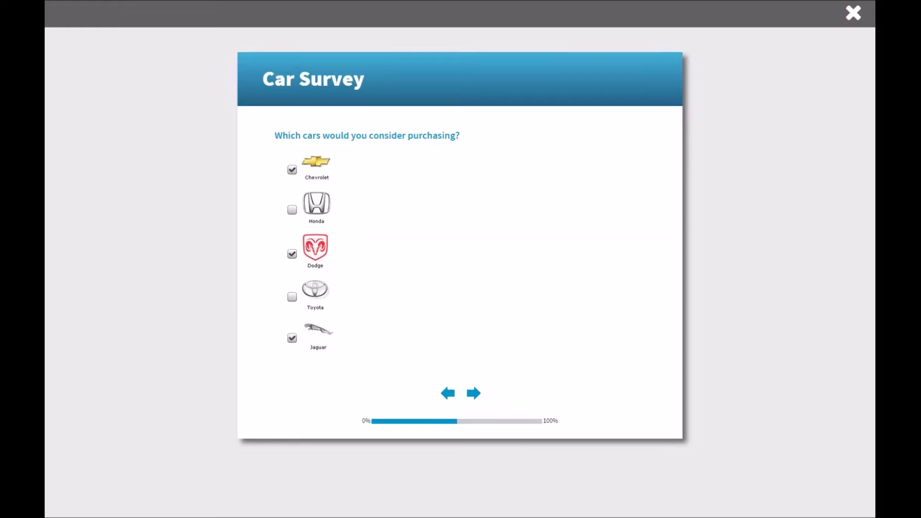
pyautogui.click(473, 393)
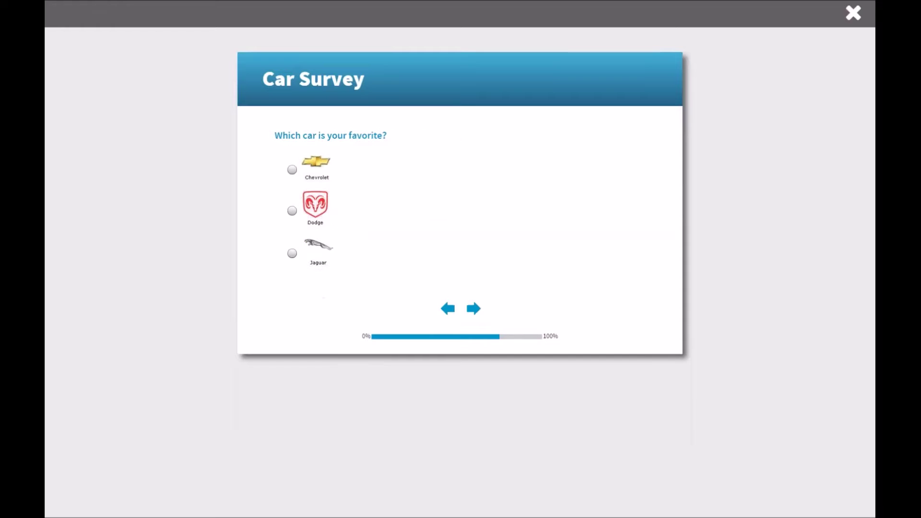
pyautogui.click(321, 254)
pyautogui.click(474, 310)
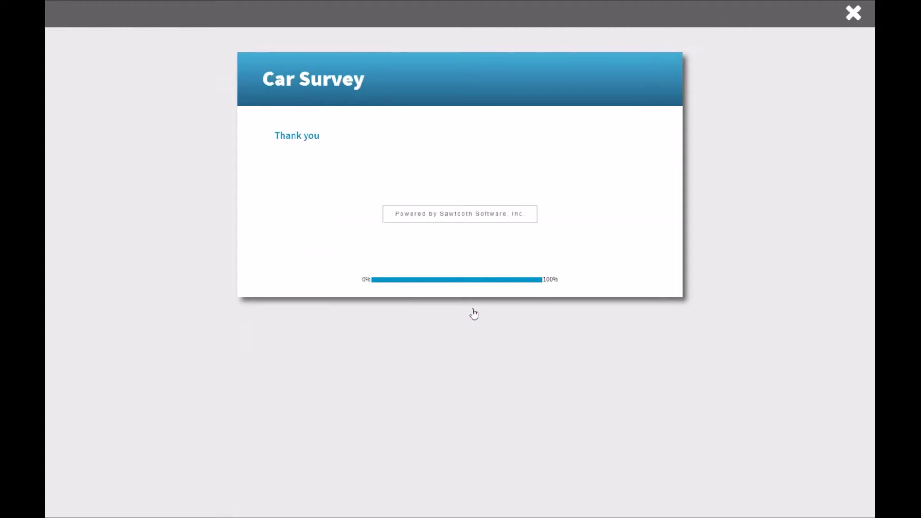
pyautogui.click(852, 14)
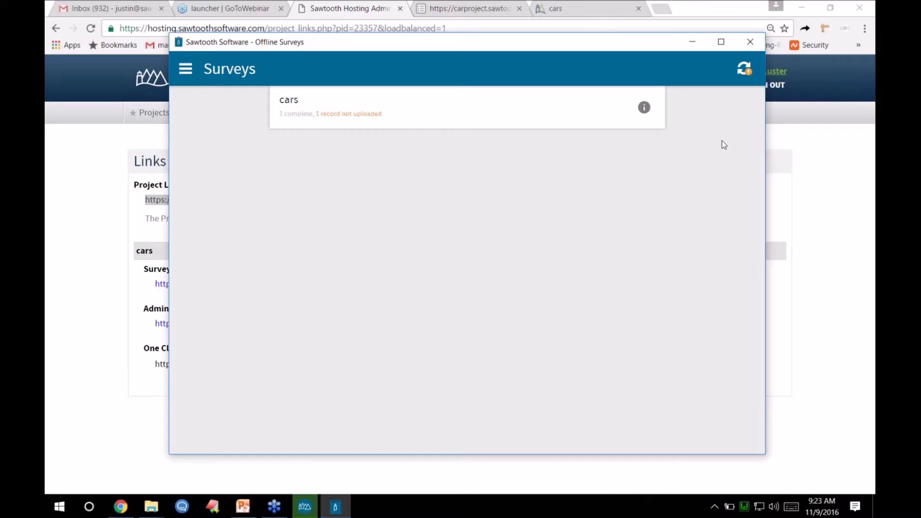
# - Go to the Surveys list and sync the pending cars record to the server
pyautogui.click(187, 76)
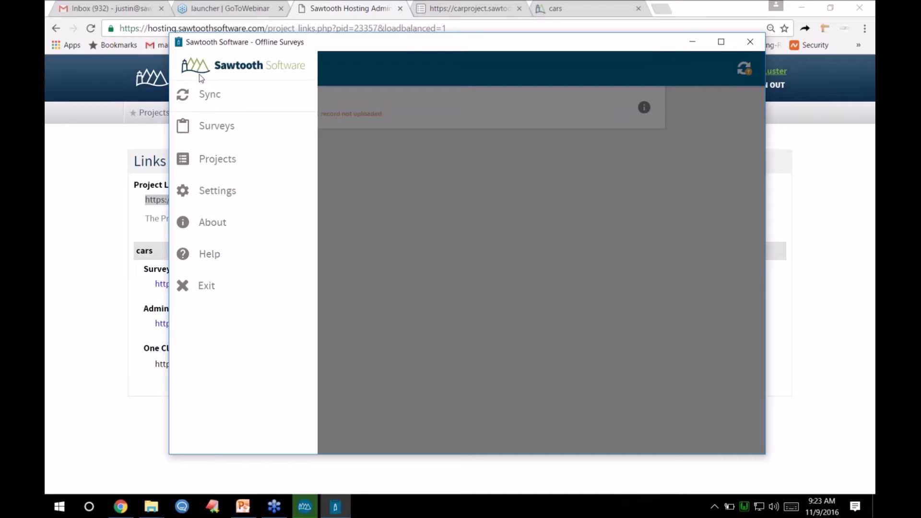
pyautogui.click(219, 190)
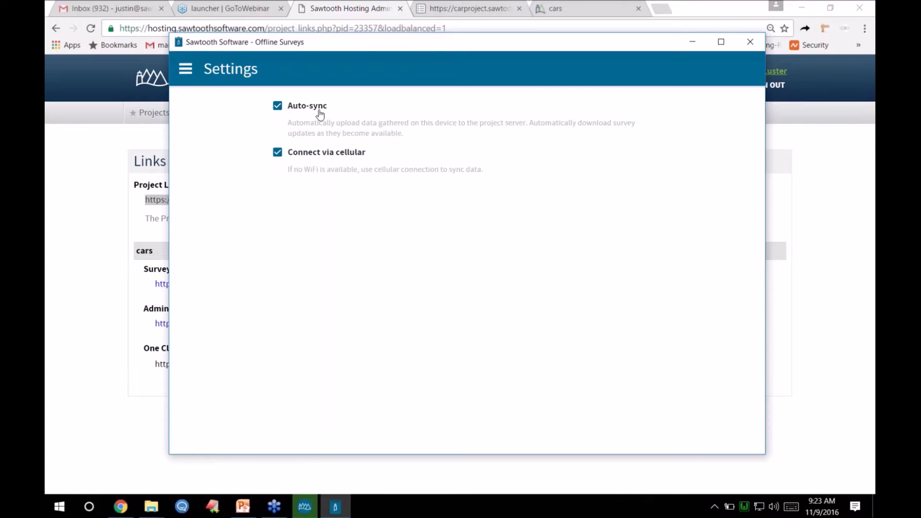
pyautogui.click(182, 70)
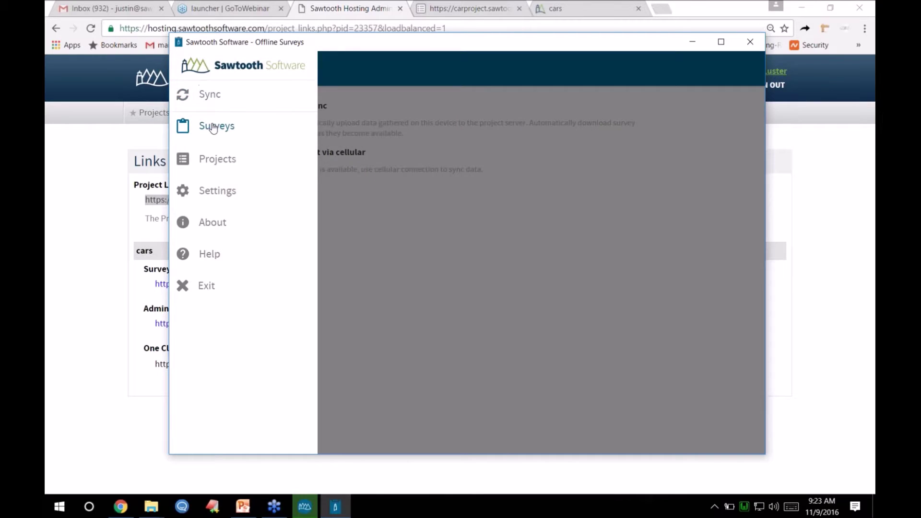
pyautogui.click(218, 126)
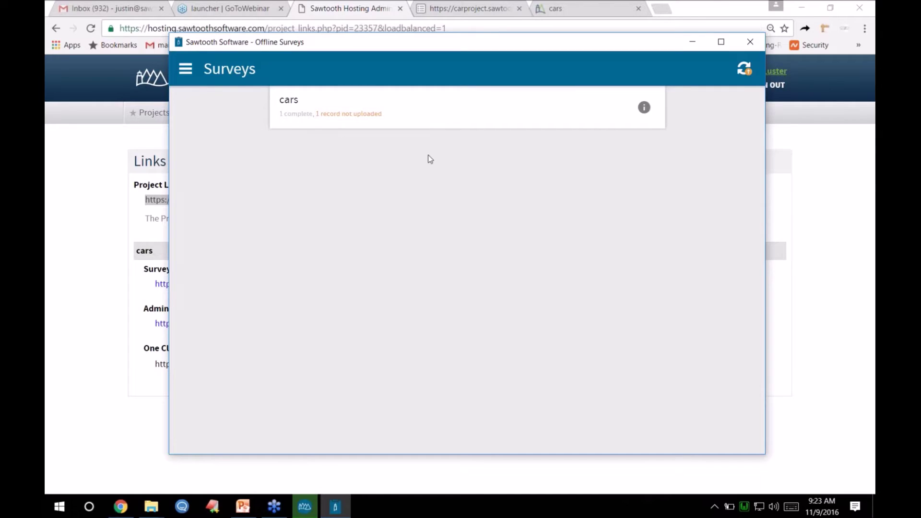
pyautogui.click(744, 72)
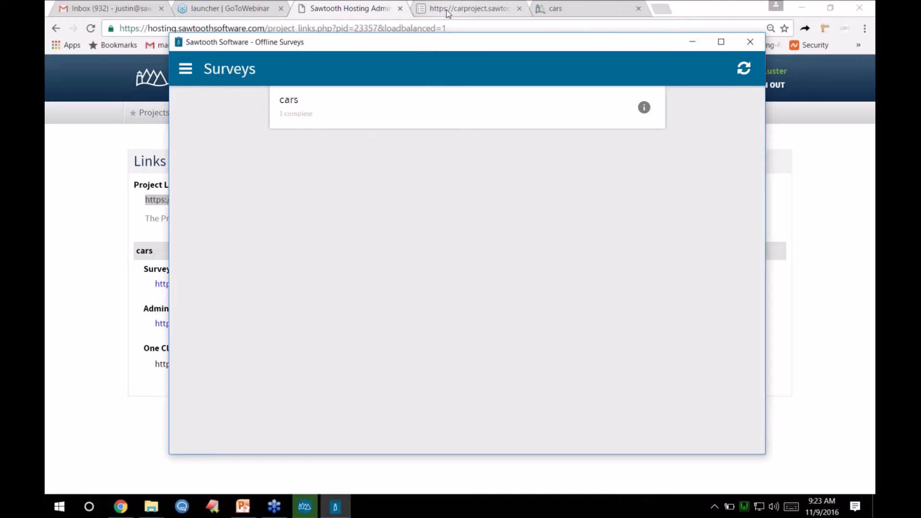
# - Reload the cars study summary in Lighthouse Admin to confirm 2 completes, then return to Offline Surveys
pyautogui.click(368, 14)
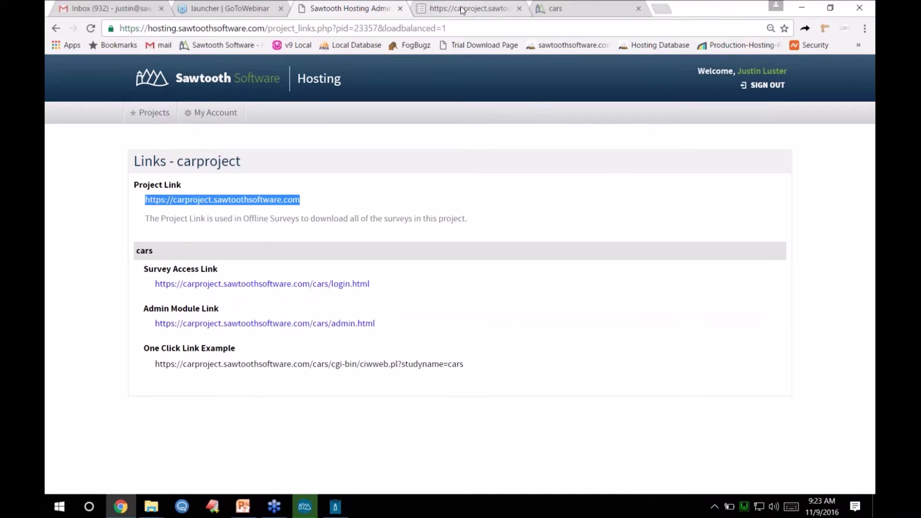
pyautogui.click(461, 10)
pyautogui.click(559, 11)
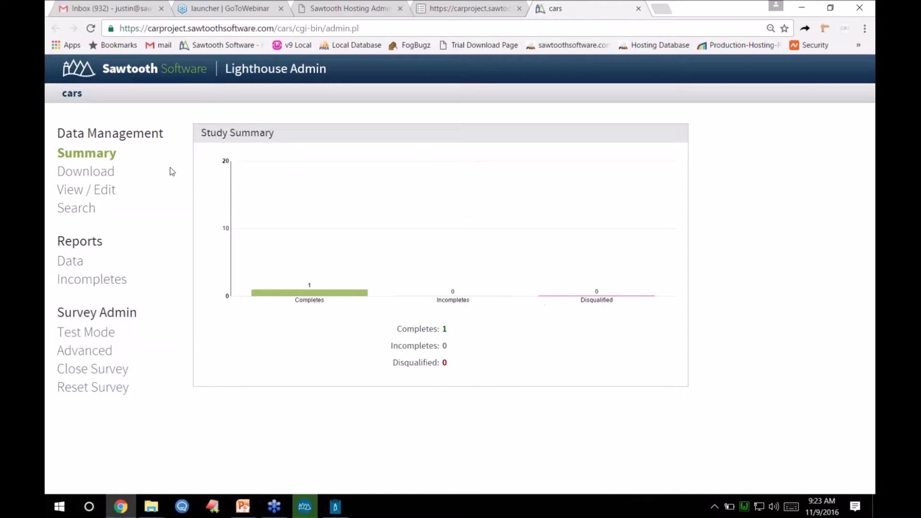
pyautogui.click(89, 158)
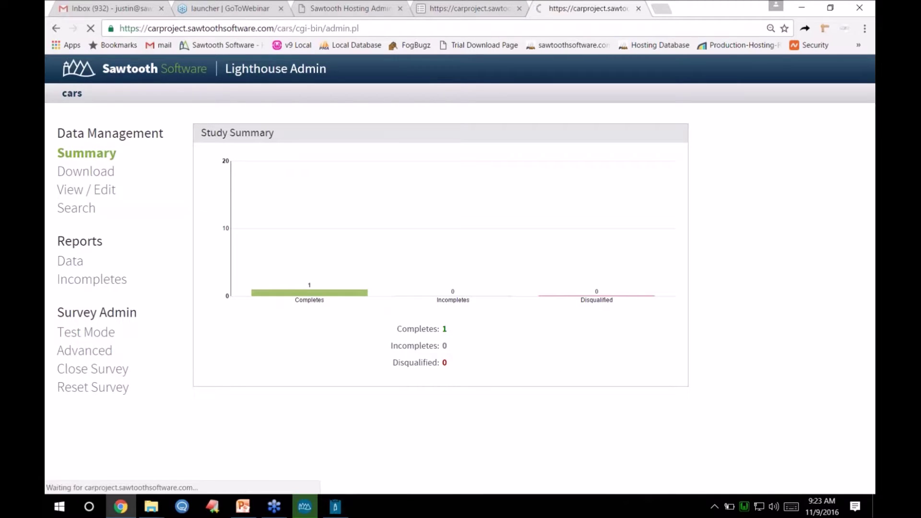
pyautogui.moveTo(312, 294)
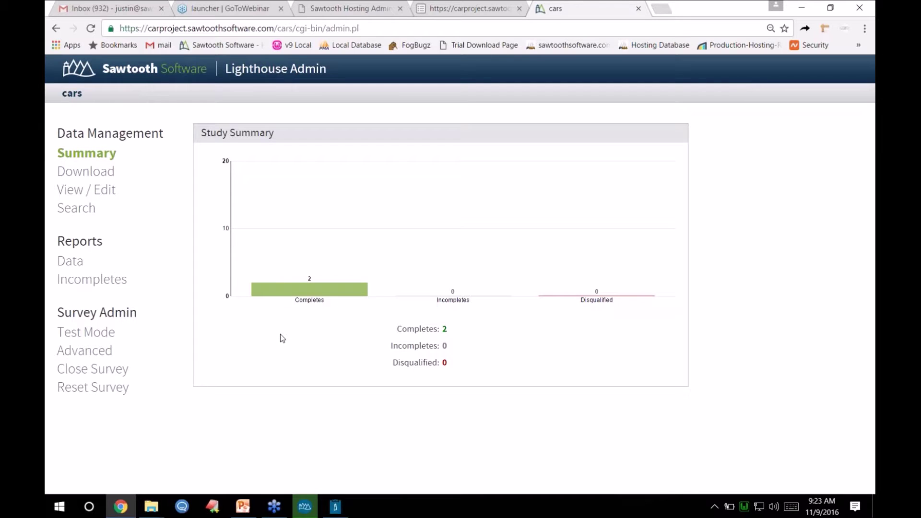
pyautogui.click(343, 505)
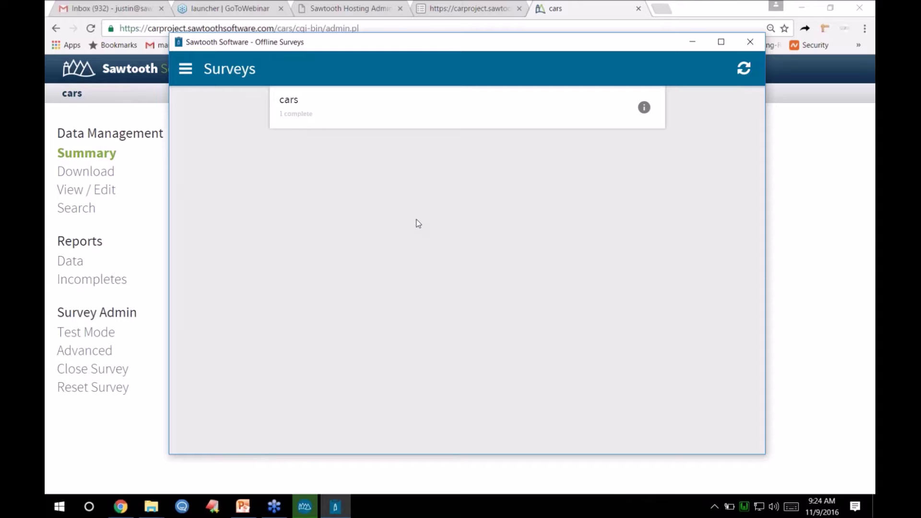
pyautogui.click(644, 108)
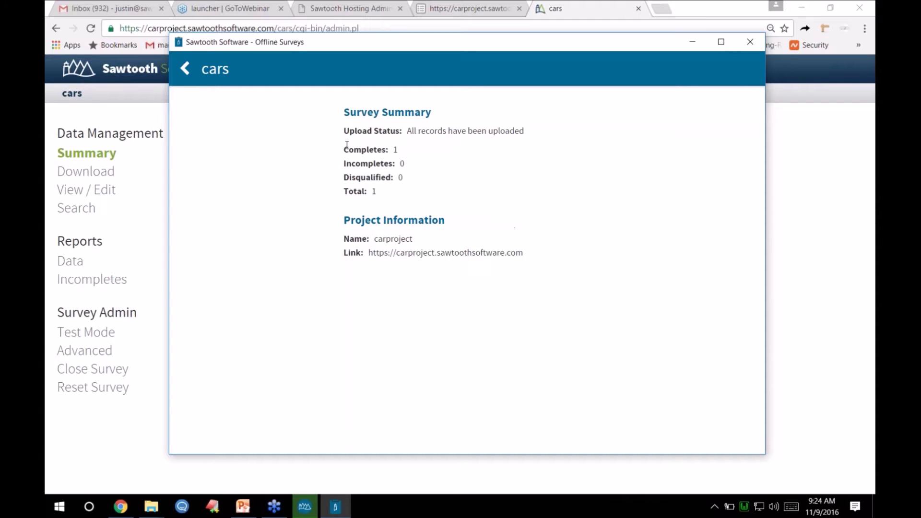
pyautogui.click(186, 68)
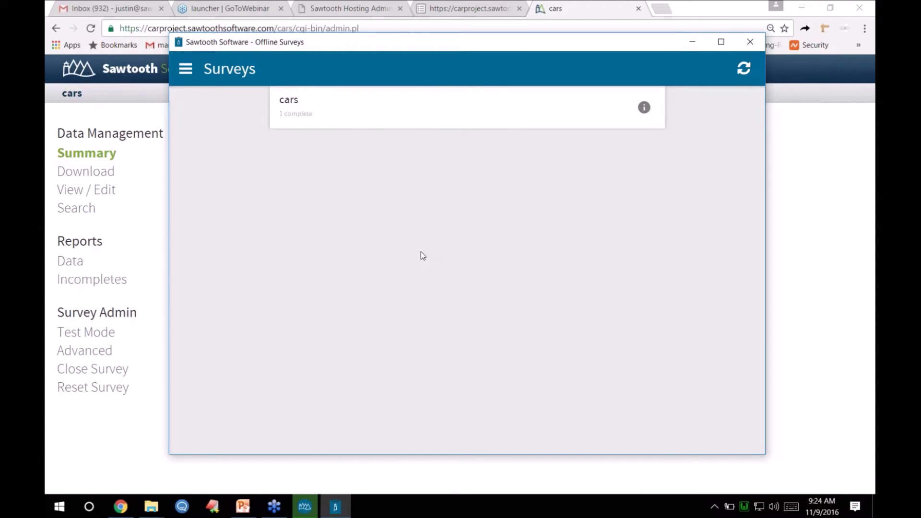
# - Back in Lighthouse Studio, dismiss the upload confirmation and close Hosting Management
pyautogui.click(309, 509)
pyautogui.click(528, 321)
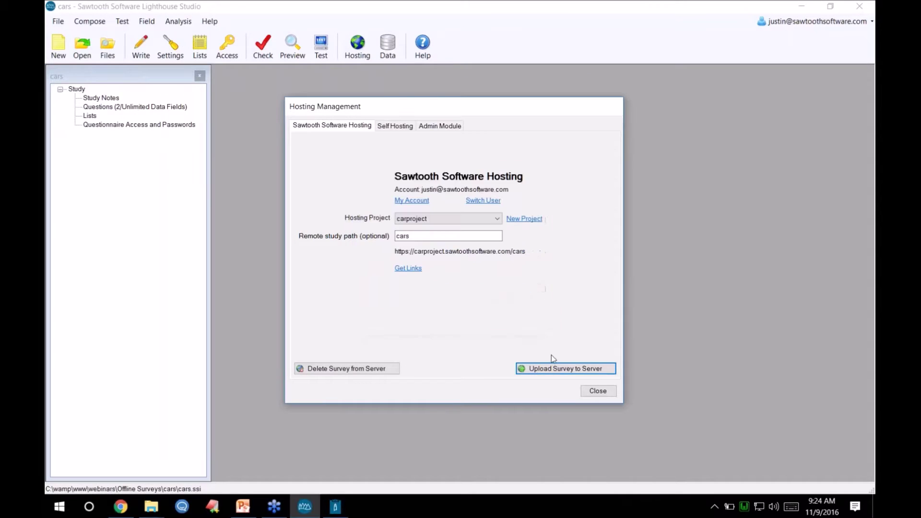
pyautogui.click(586, 391)
# - Append 'Choose from the list below.' to the cars question's Header 1
pyautogui.click(141, 47)
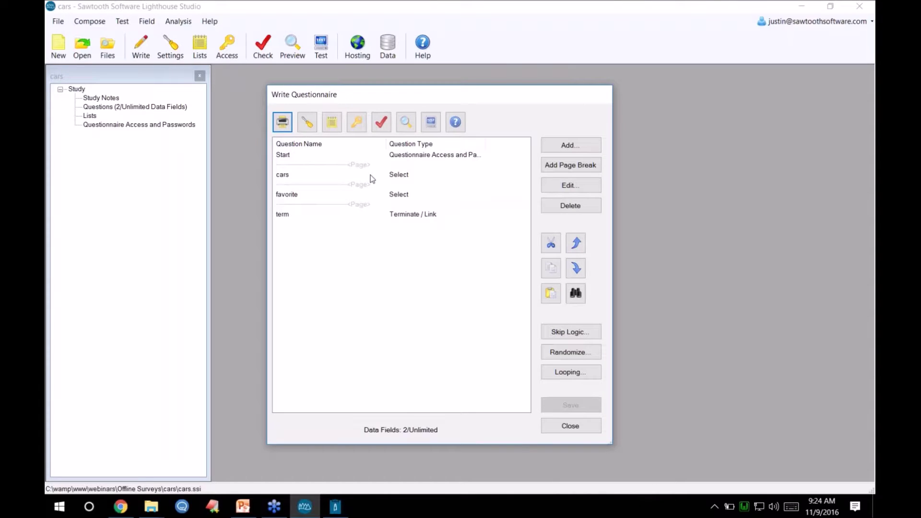
pyautogui.click(371, 179)
pyautogui.doubleClick(372, 179)
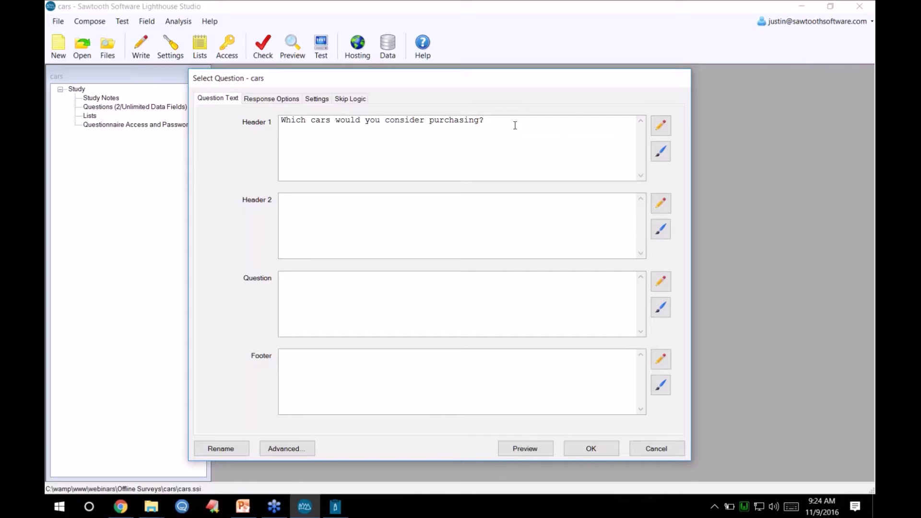
pyautogui.write('Choose from the list below.')
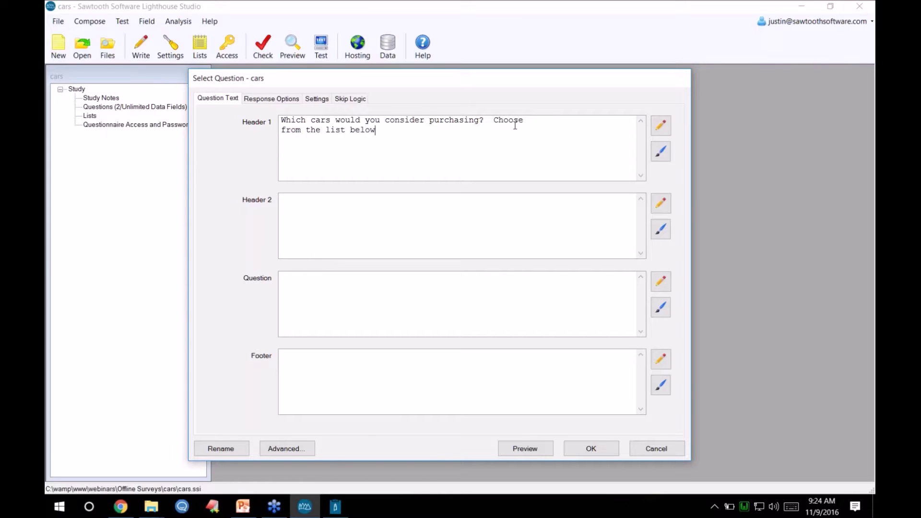
pyautogui.click(595, 449)
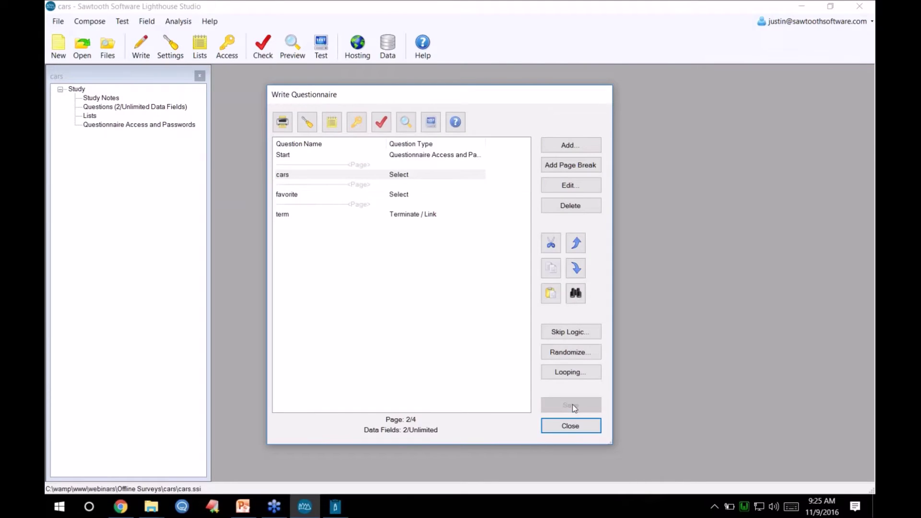
pyautogui.click(571, 426)
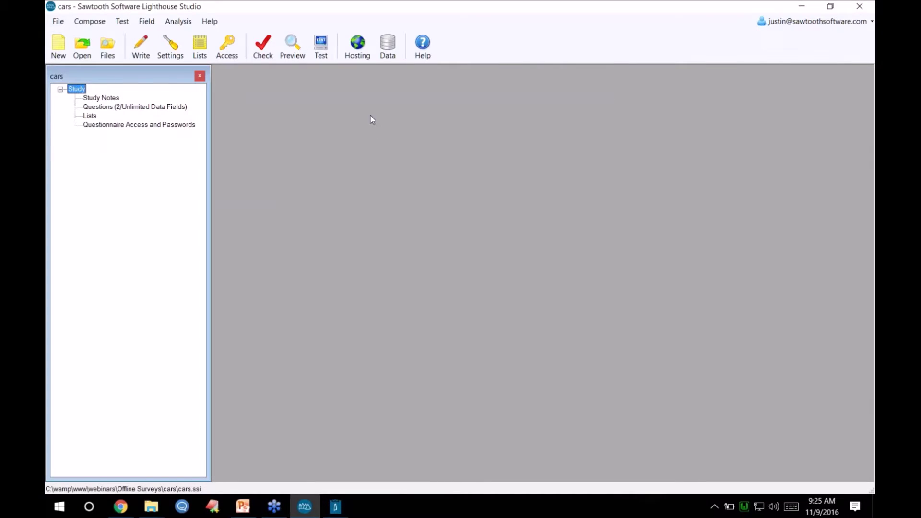
pyautogui.click(359, 49)
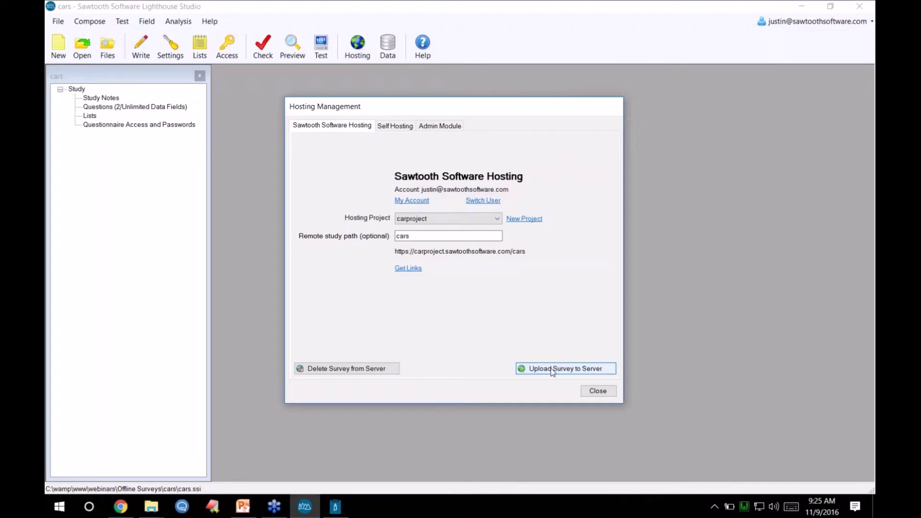
# - Re-upload the edited cars study to the carproject server, then return to Offline Surveys
pyautogui.click(551, 368)
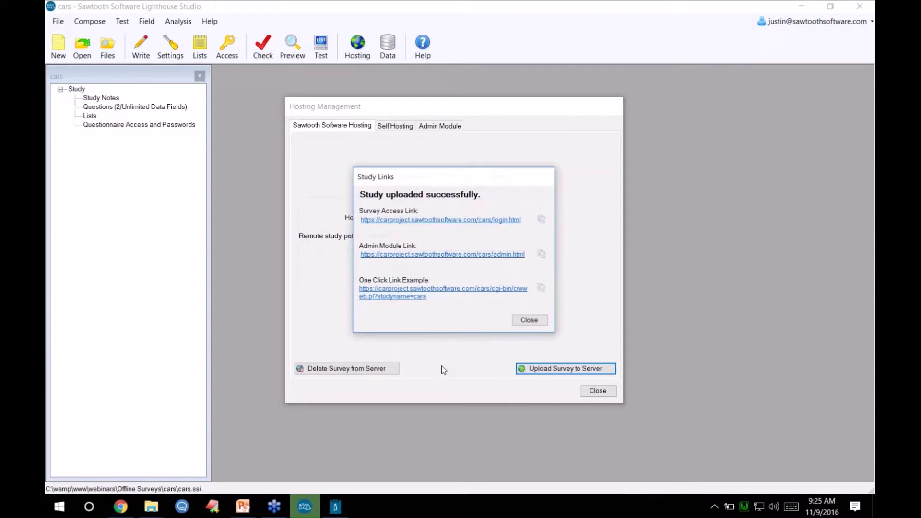
pyautogui.click(338, 504)
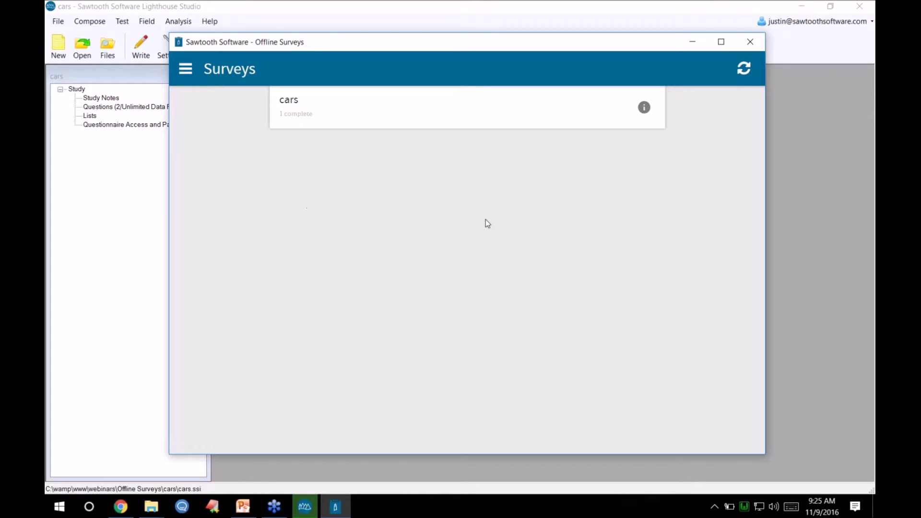
# - Sync to download the updated cars survey and open it to the new header text
pyautogui.click(743, 72)
pyautogui.click(350, 107)
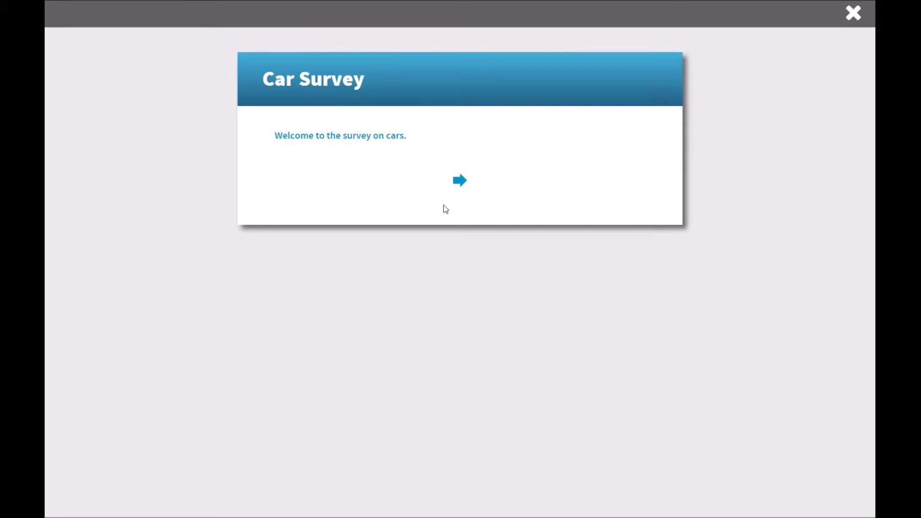
pyautogui.click(459, 181)
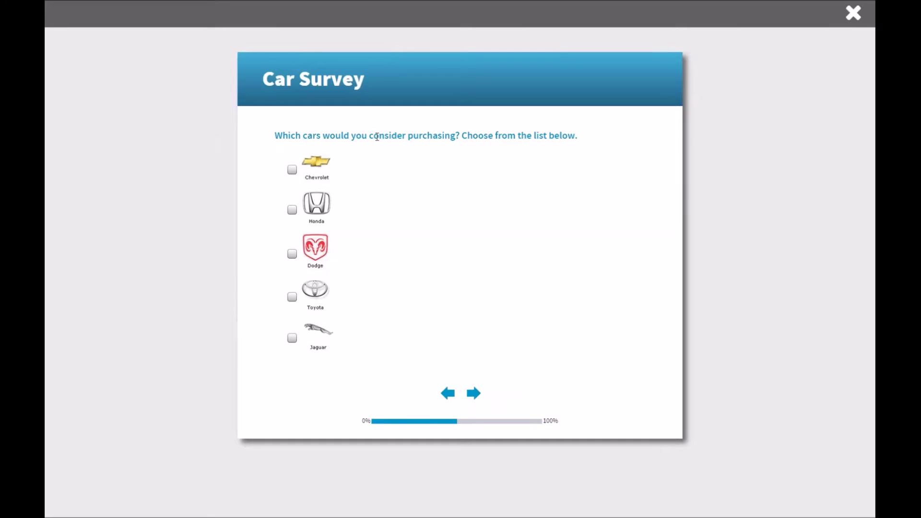
pyautogui.moveTo(462, 136); pyautogui.dragTo(574, 136)
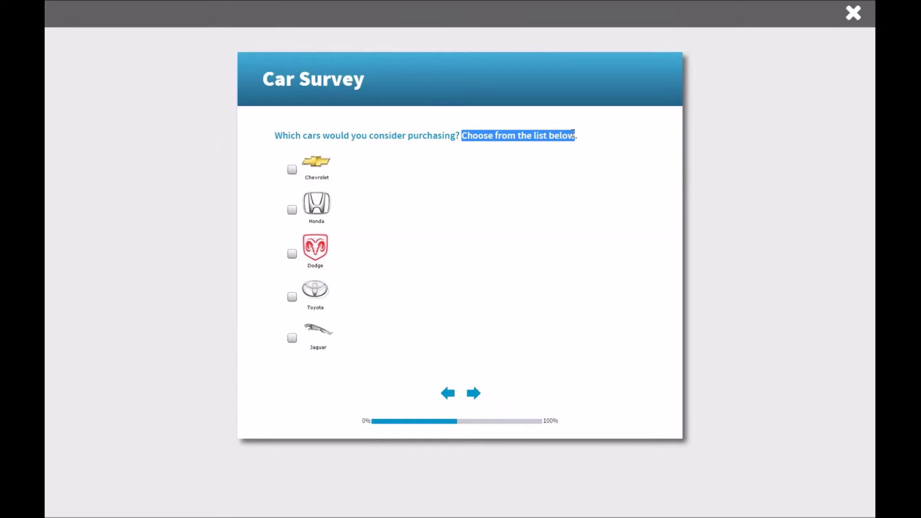
# - Answer Honda and Toyota as considered cars and Toyota as favourite, finishing the survey
pyautogui.click(291, 210)
pyautogui.click(292, 297)
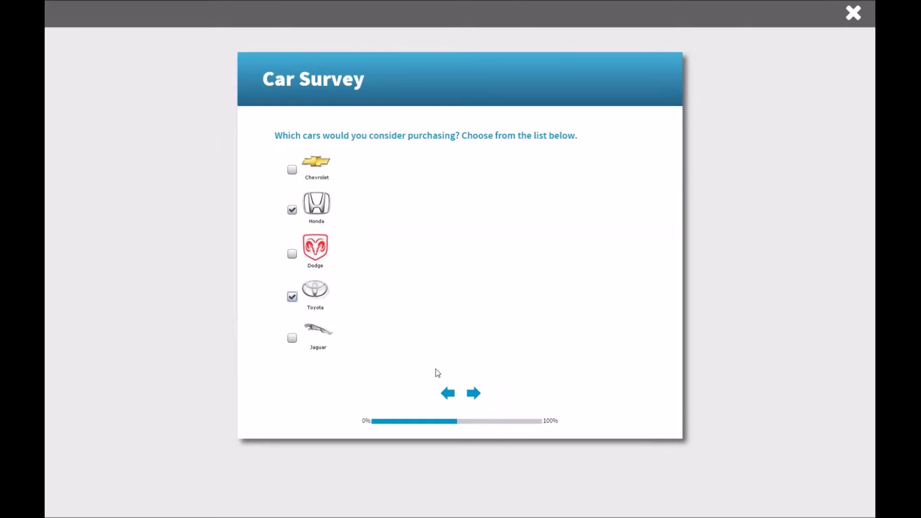
pyautogui.click(472, 401)
pyautogui.click(292, 215)
pyautogui.click(473, 272)
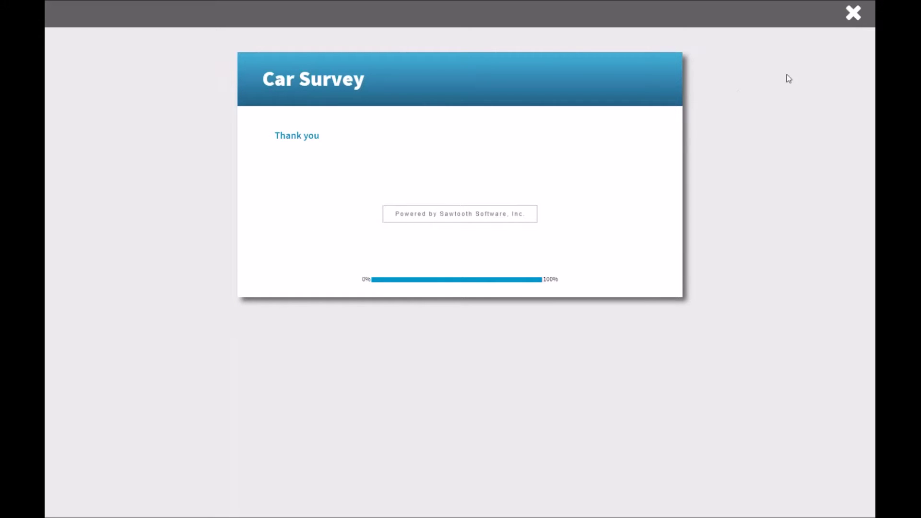
# - Close the finished survey, sync the new response, and close Lighthouse Studio's study links and hosting dialogs
pyautogui.click(853, 15)
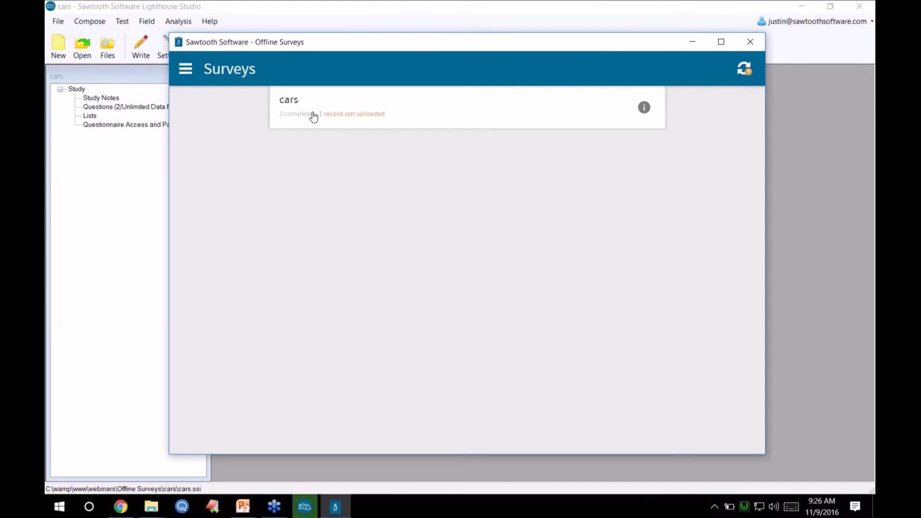
pyautogui.click(743, 69)
pyautogui.click(305, 507)
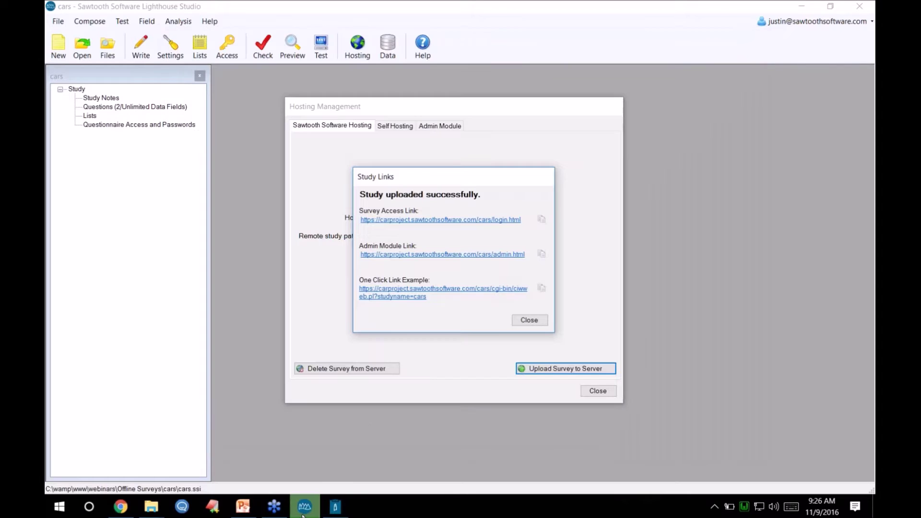
pyautogui.click(529, 320)
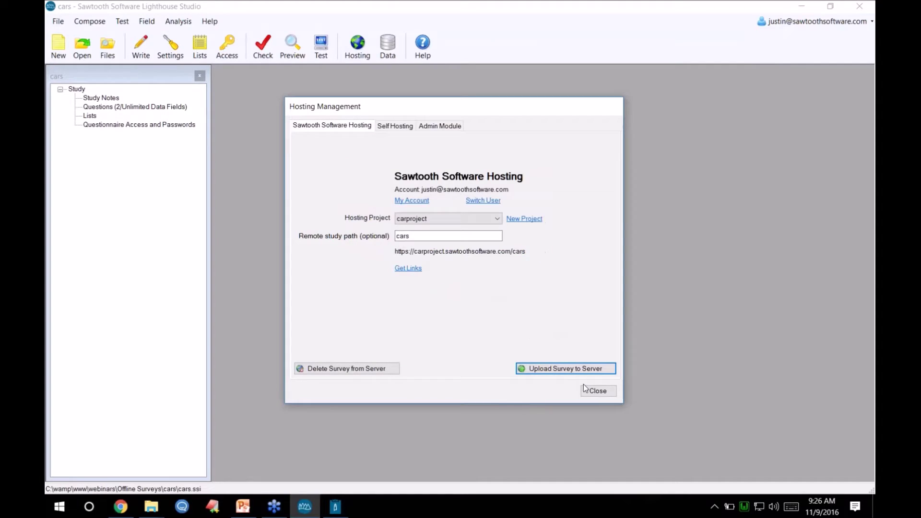
pyautogui.click(593, 392)
# - Open the MaxDiff sample study mxd from Help and review its question list
pyautogui.click(209, 21)
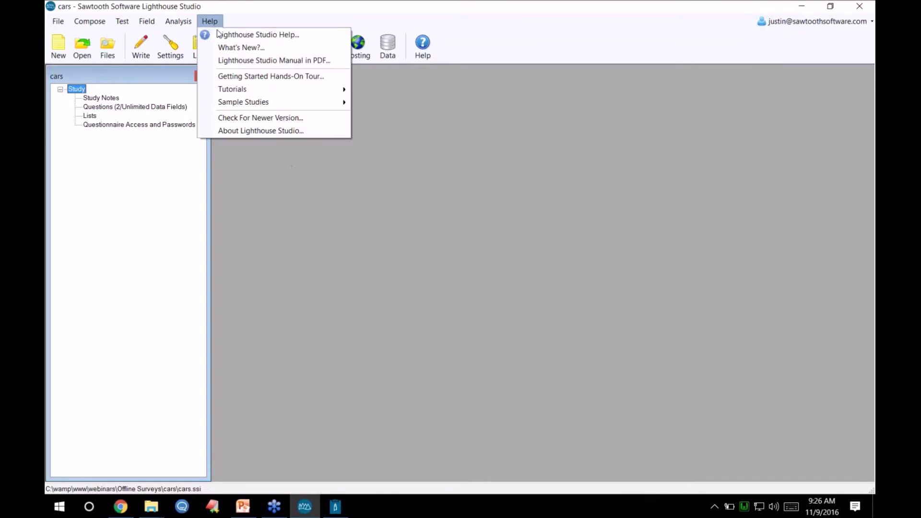
pyautogui.moveTo(261, 107)
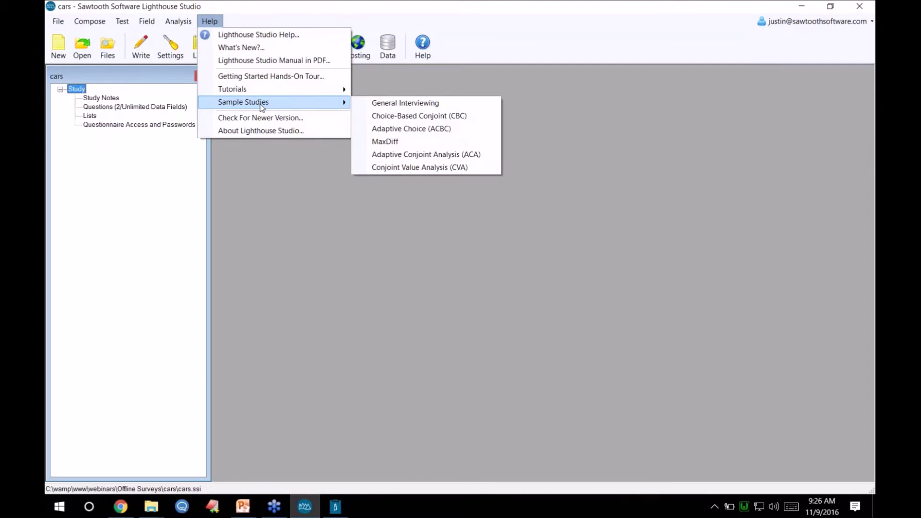
pyautogui.click(409, 145)
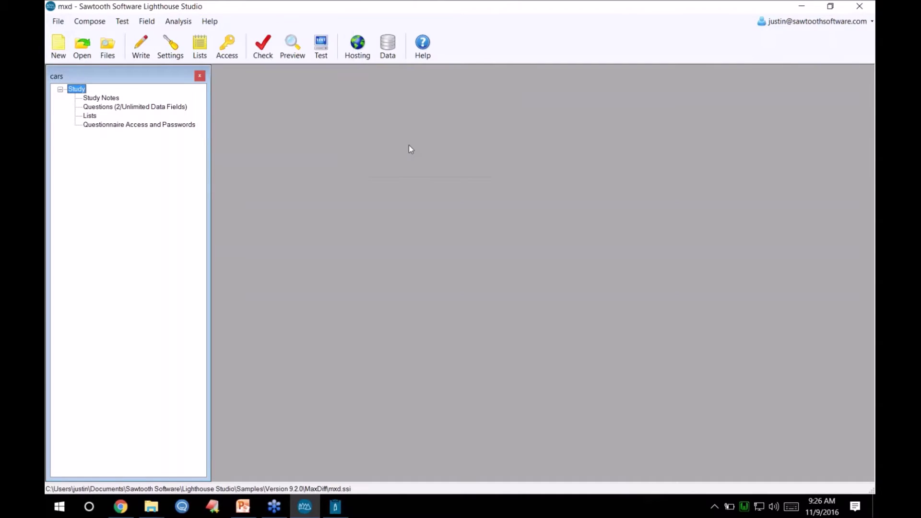
pyautogui.click(144, 44)
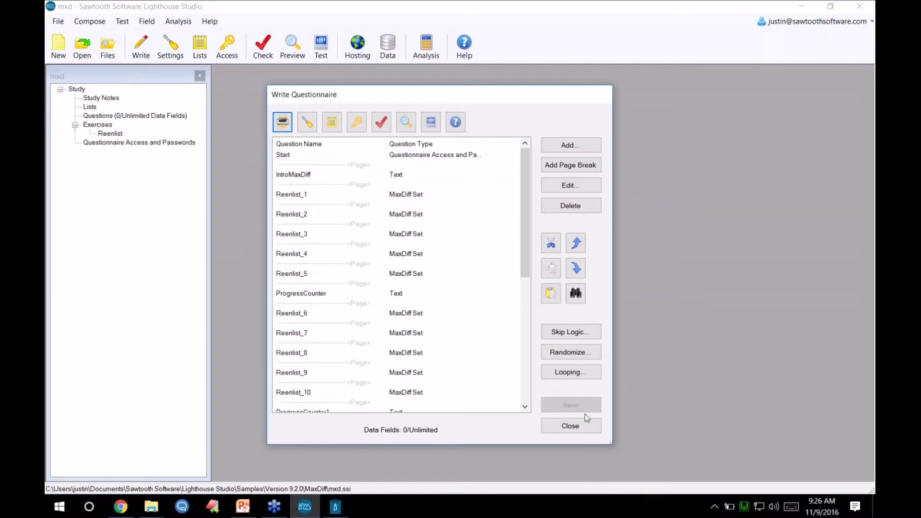
pyautogui.click(582, 428)
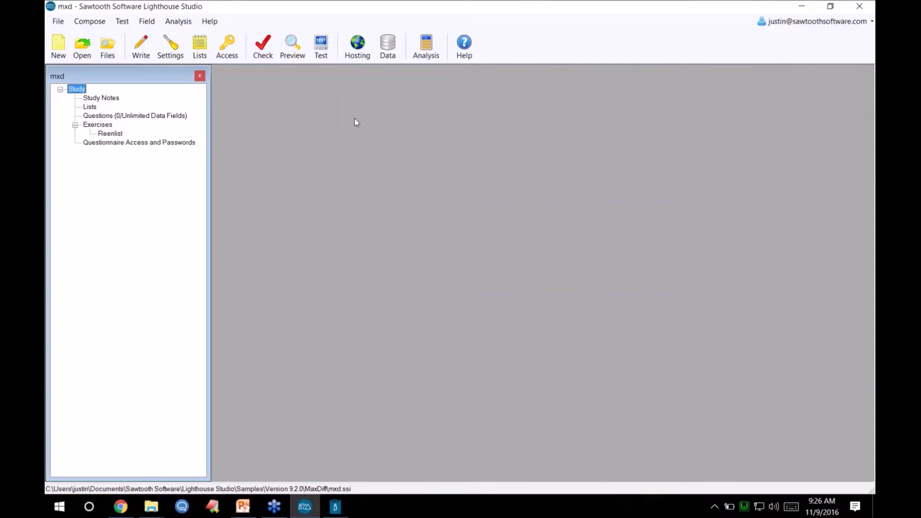
# - Upload the mxd survey to the carproject hosting project under the maxdiff path
pyautogui.click(356, 47)
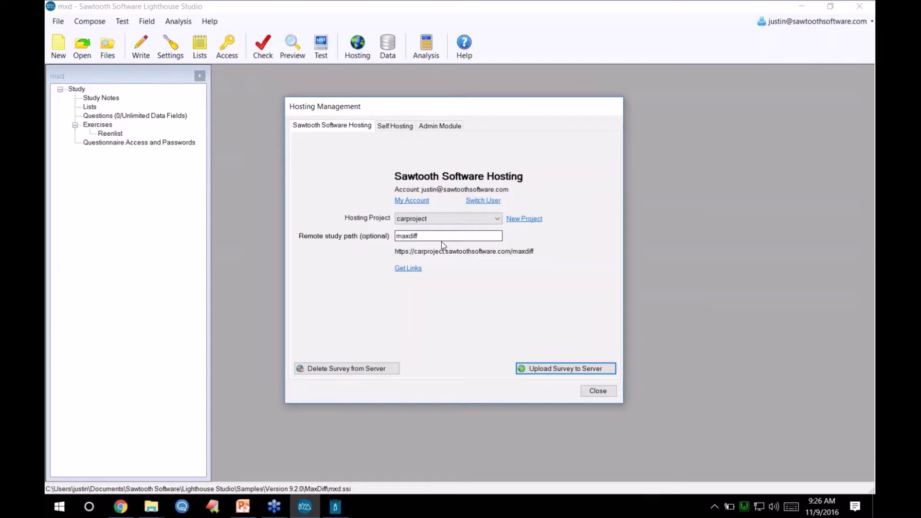
pyautogui.click(453, 218)
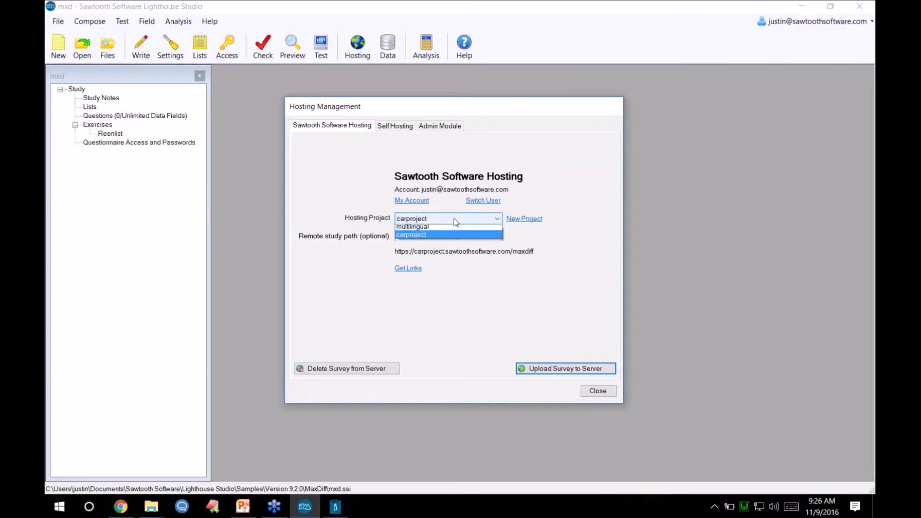
pyautogui.click(422, 237)
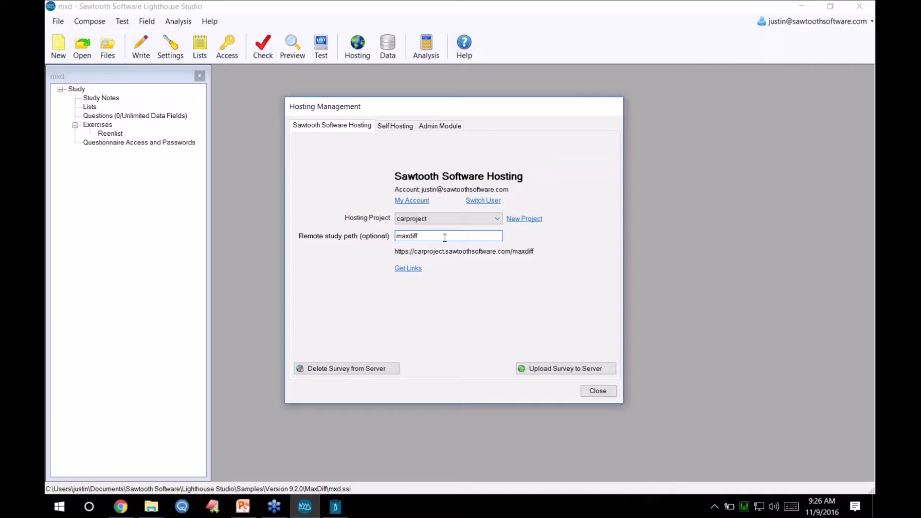
pyautogui.click(563, 374)
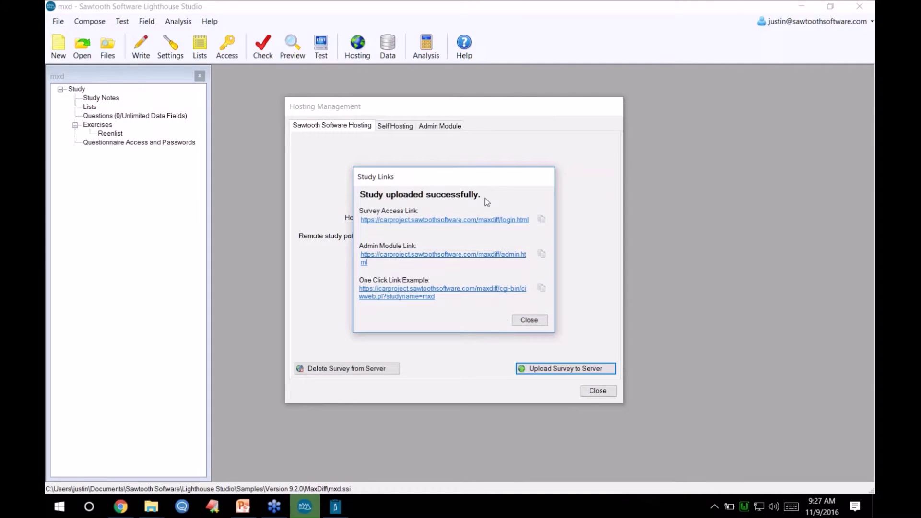
pyautogui.click(338, 511)
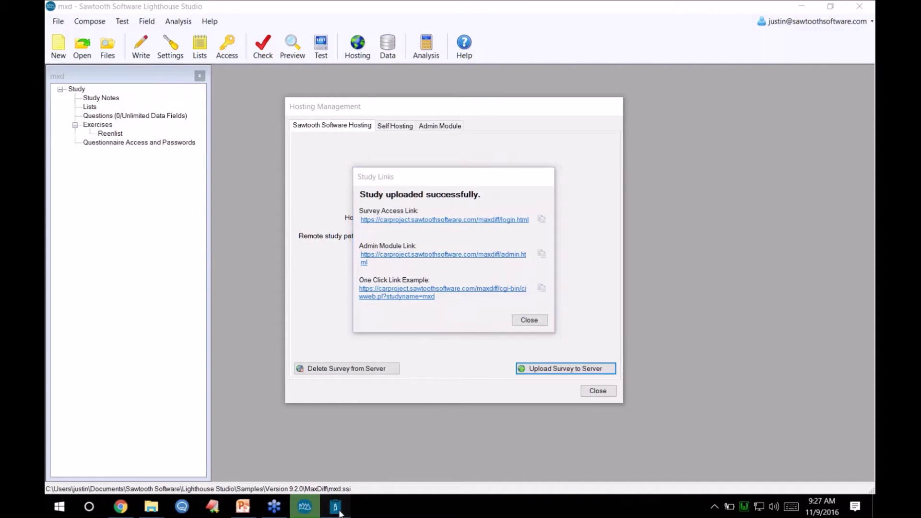
# - Refresh Offline Surveys to fetch mxd and start its MaxDiff Tutorial Example interview
pyautogui.click(744, 70)
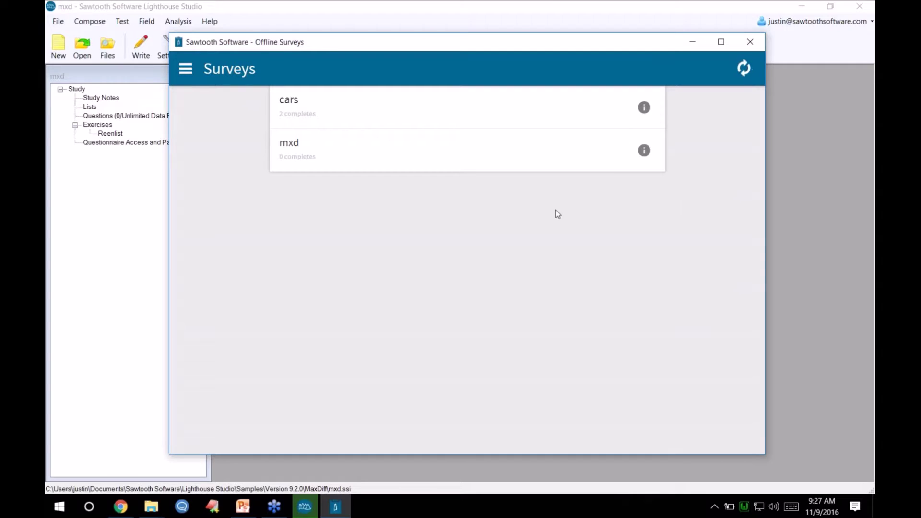
pyautogui.click(383, 153)
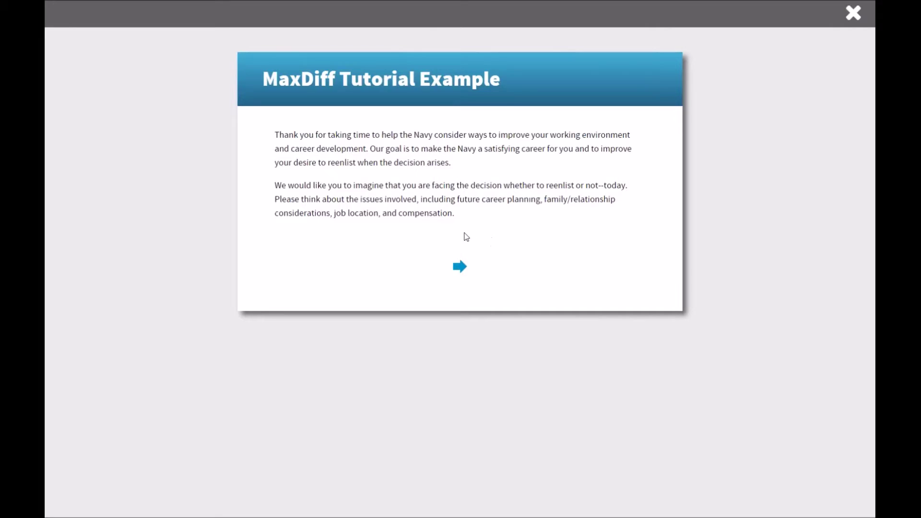
# - Answer MaxDiff questions 1 and 2, marking most and least motivating factors
pyautogui.click(460, 271)
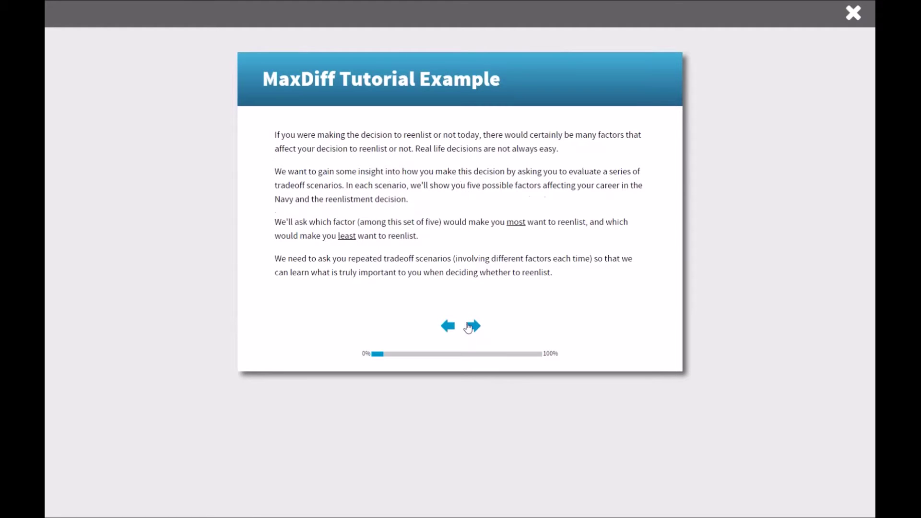
pyautogui.click(470, 326)
pyautogui.click(302, 271)
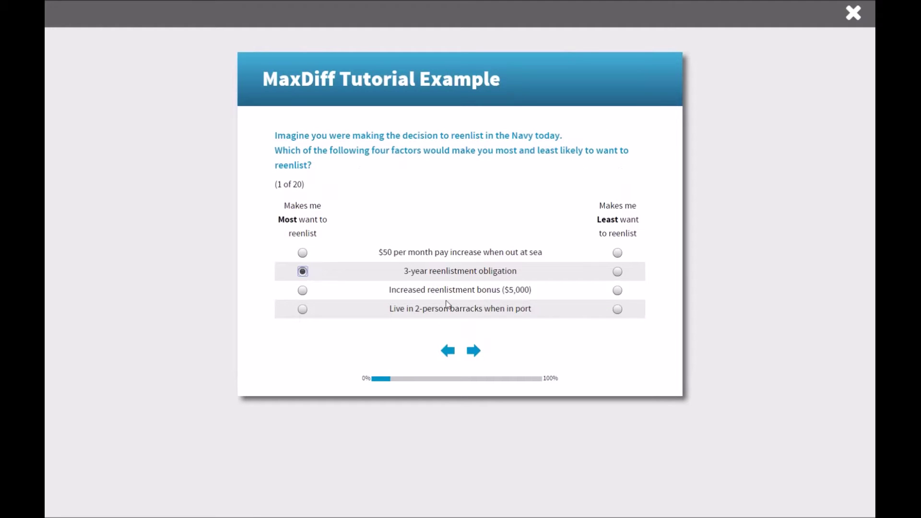
pyautogui.click(615, 311)
pyautogui.click(473, 350)
pyautogui.click(302, 271)
pyautogui.click(617, 308)
pyautogui.click(474, 350)
# - Answer question 3 ($50 pay increase most, promotion least), then quit the interview partway
pyautogui.click(474, 352)
pyautogui.click(303, 324)
pyautogui.click(617, 362)
pyautogui.click(473, 404)
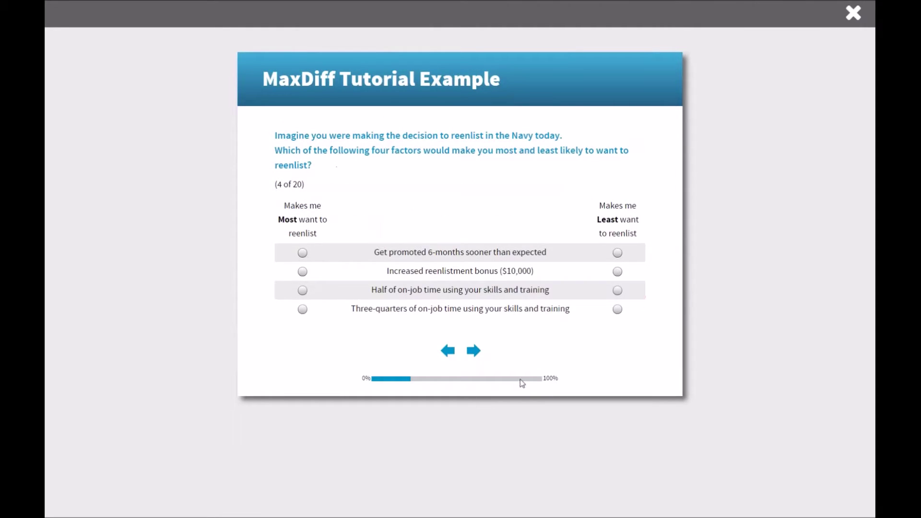
pyautogui.click(852, 13)
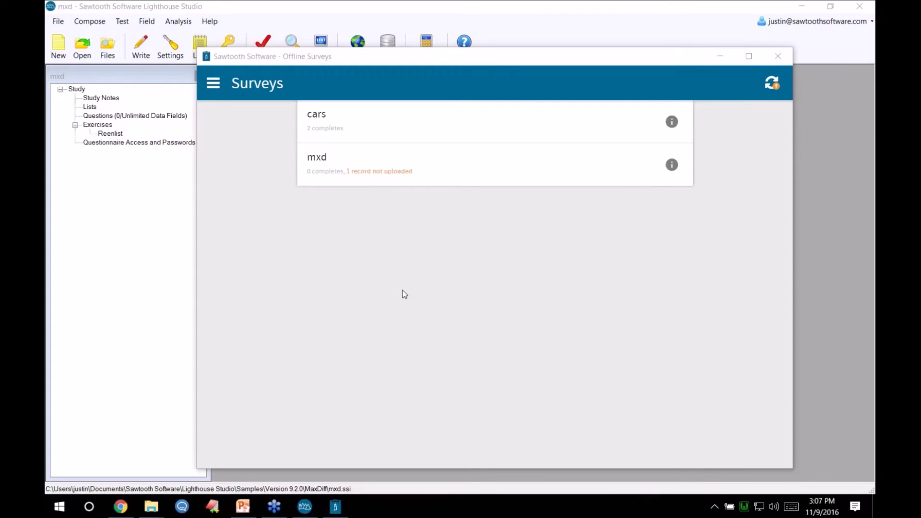
# - Reopen the recent cars study in Lighthouse Studio
pyautogui.click(307, 513)
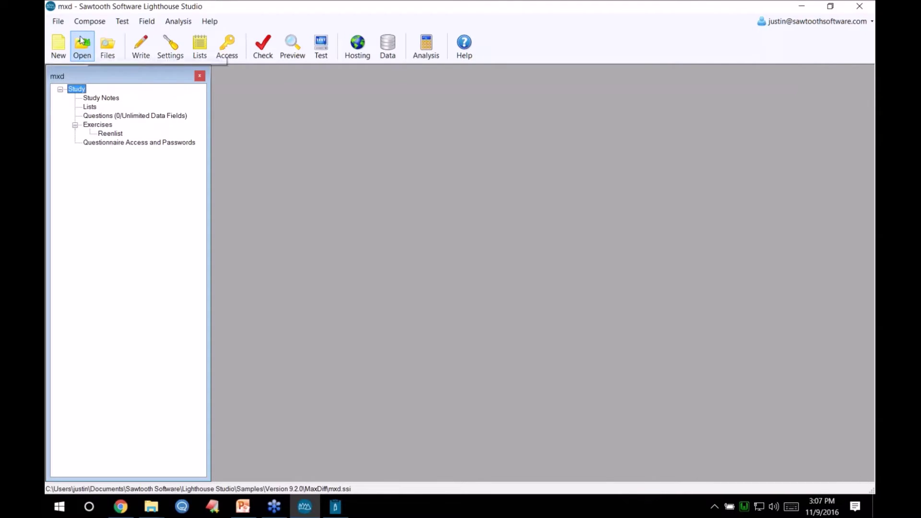
pyautogui.click(57, 21)
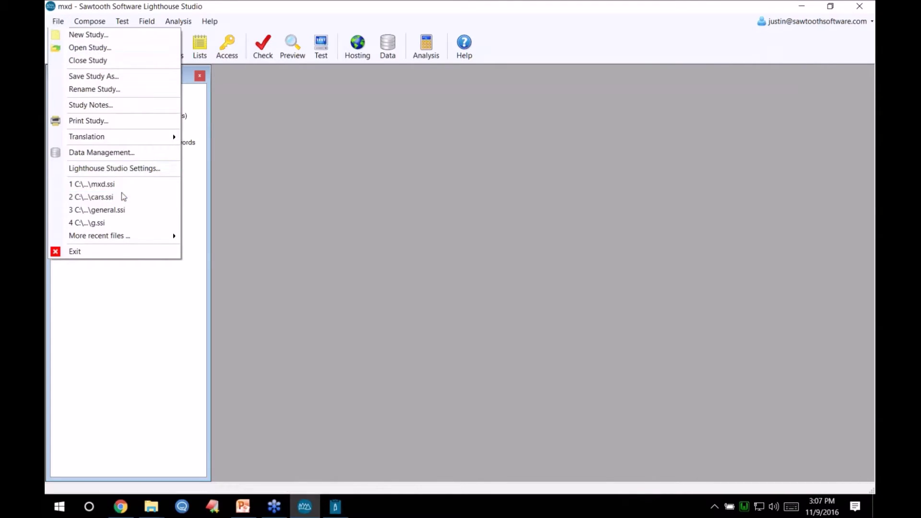
pyautogui.click(96, 196)
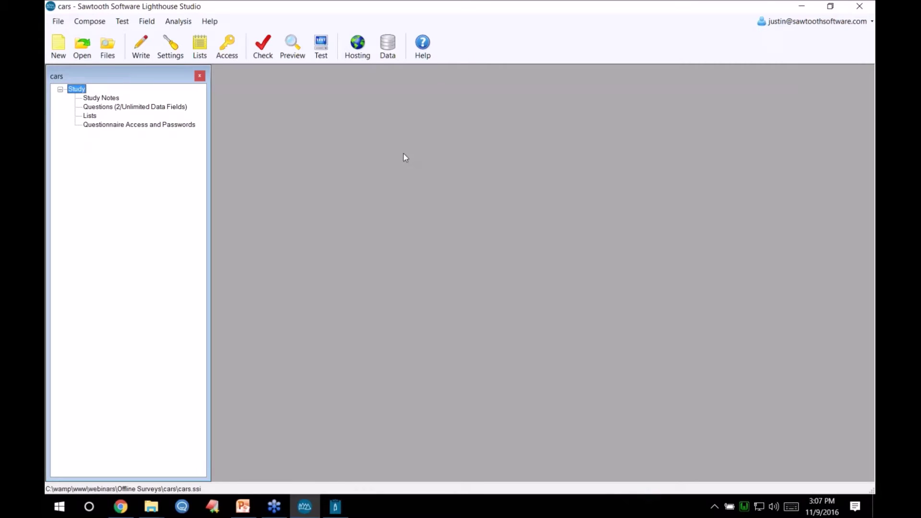
# - Download the 2 cars respondent records from the web server and review them
pyautogui.click(387, 46)
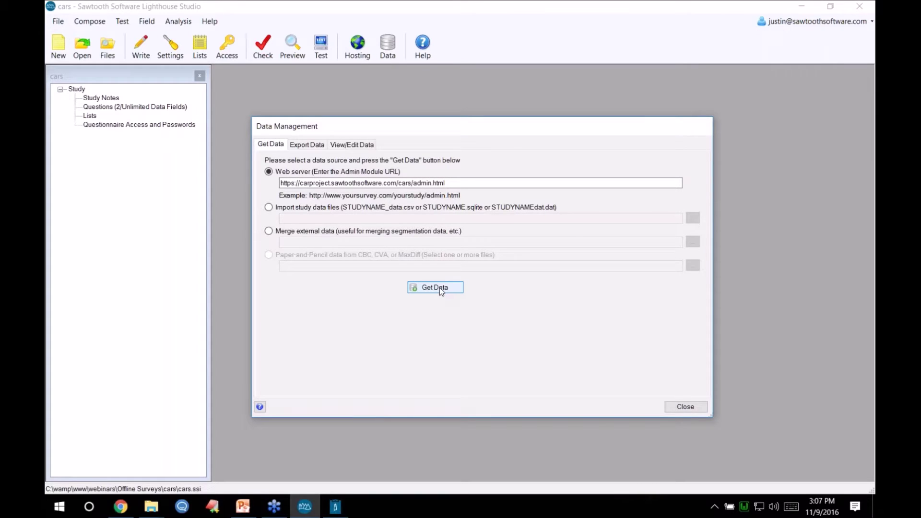
pyautogui.click(439, 287)
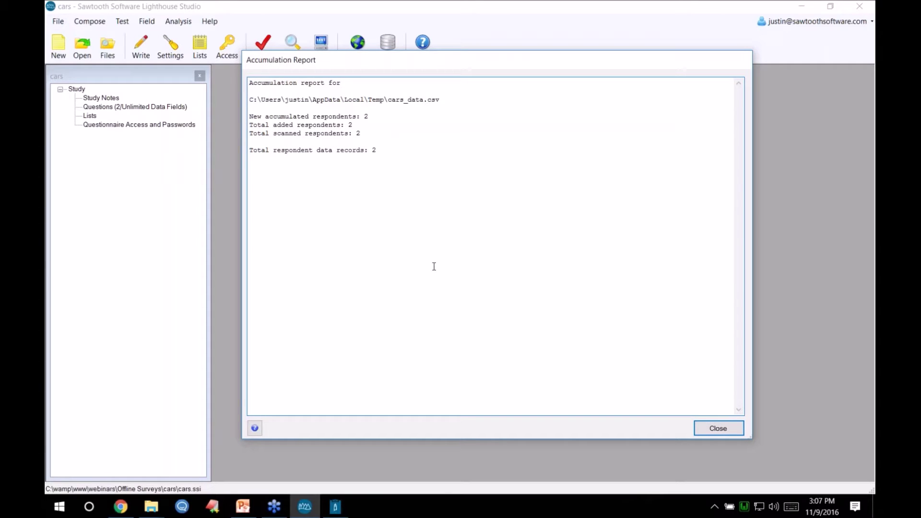
pyautogui.click(717, 428)
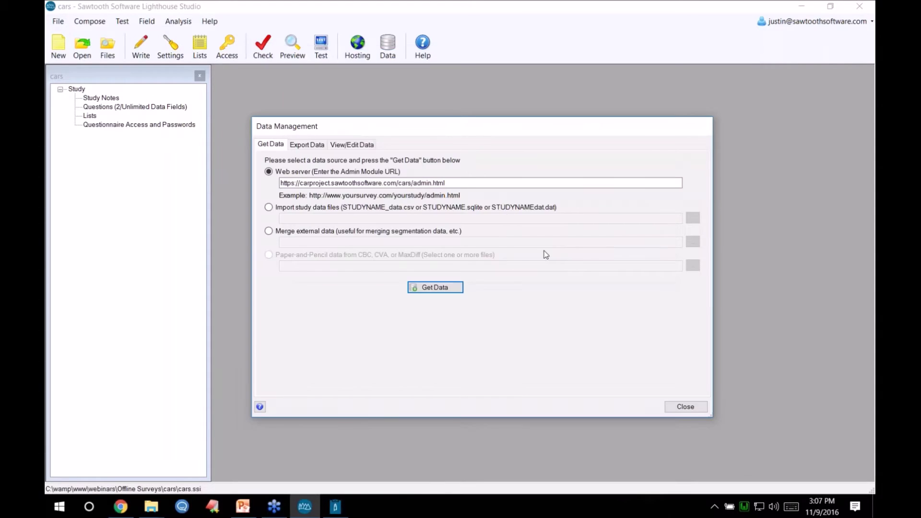
pyautogui.click(351, 146)
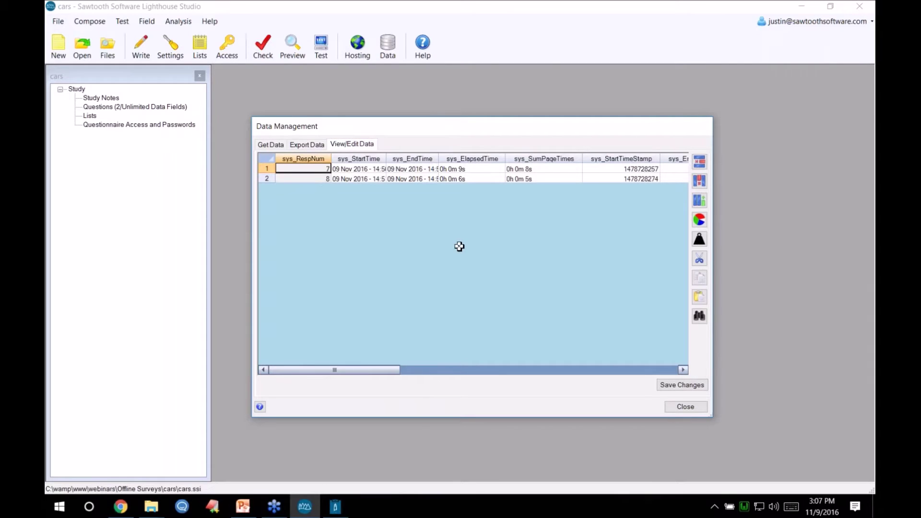
pyautogui.click(681, 408)
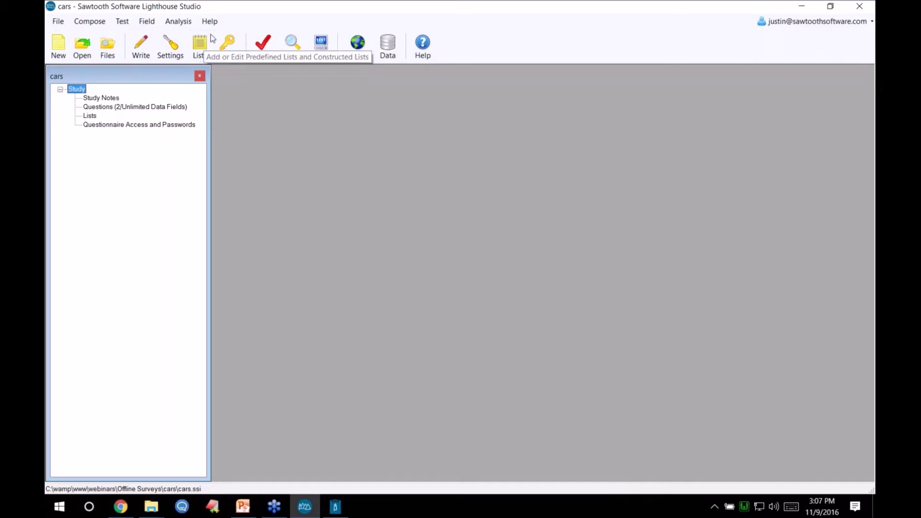
# - Open the cars study's admin module link from Hosting, showing 2 completes
pyautogui.click(358, 48)
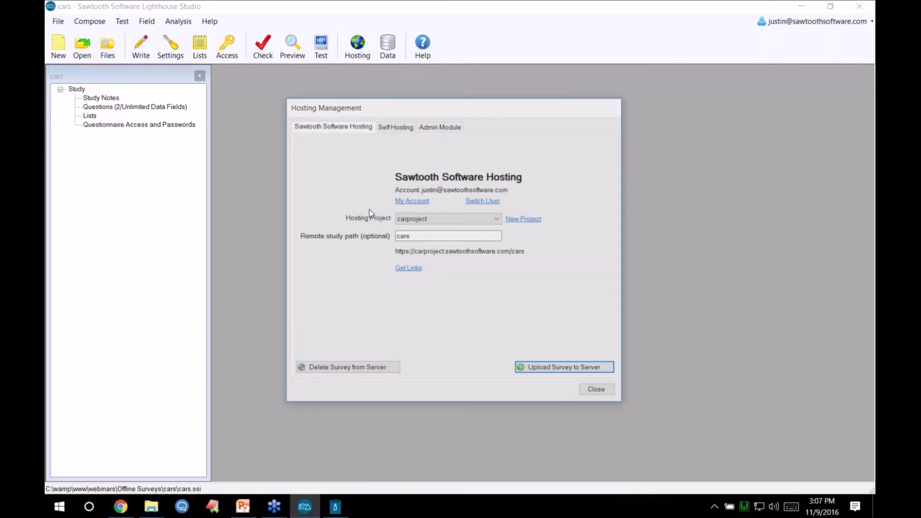
pyautogui.click(416, 269)
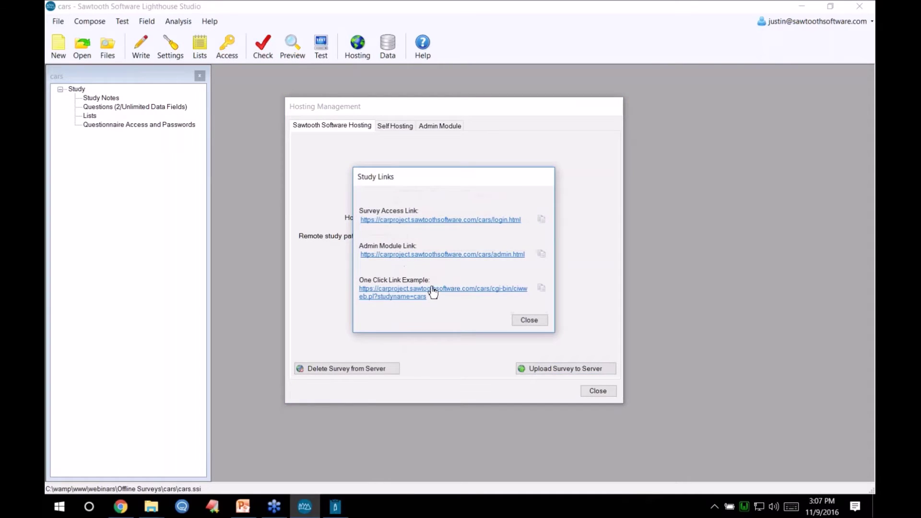
pyautogui.click(438, 254)
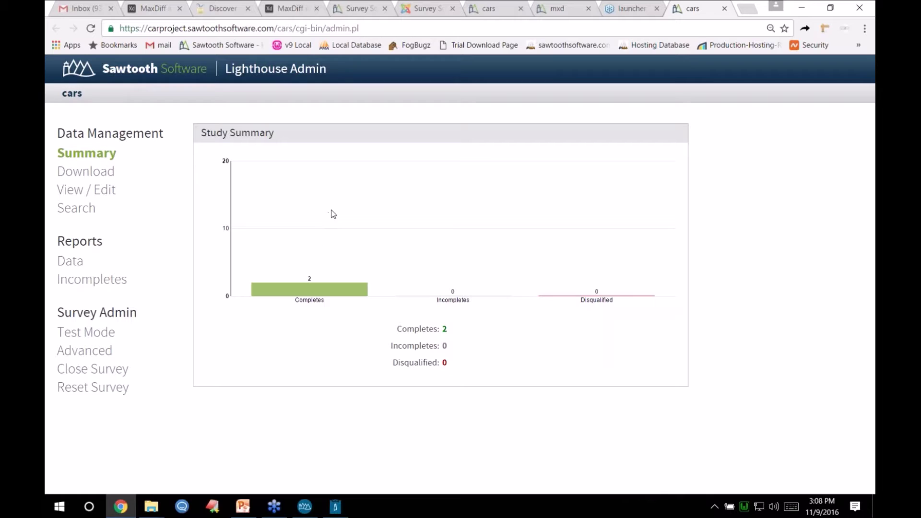
# - Reset the cars survey in Lighthouse Admin, confirming data deletion, and check the zeroed summary
pyautogui.click(335, 506)
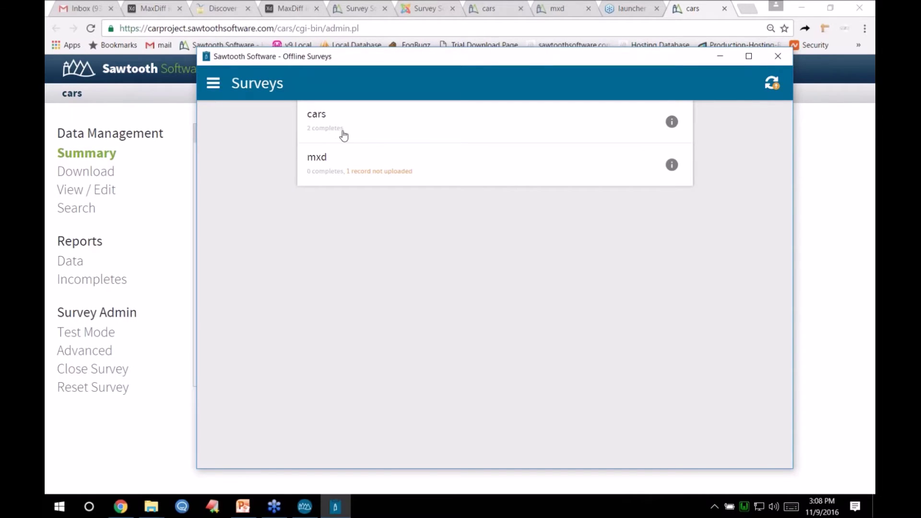
pyautogui.click(168, 234)
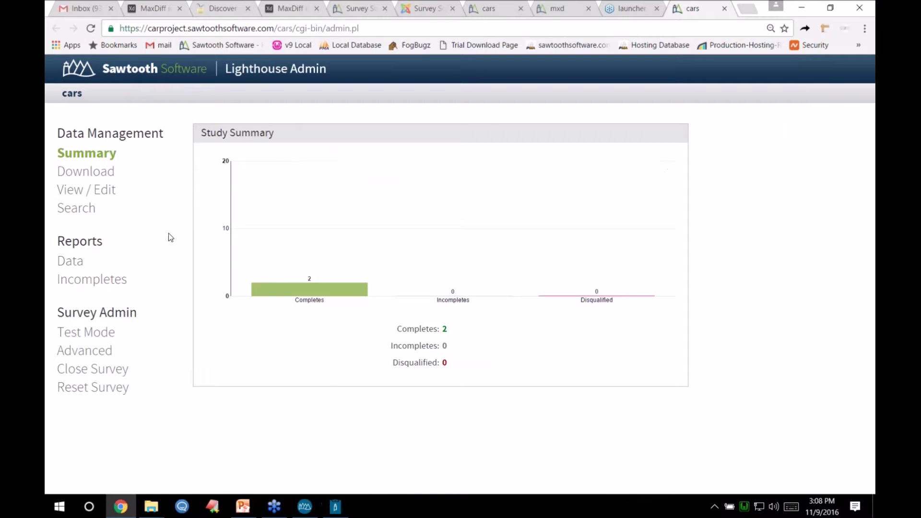
pyautogui.click(98, 389)
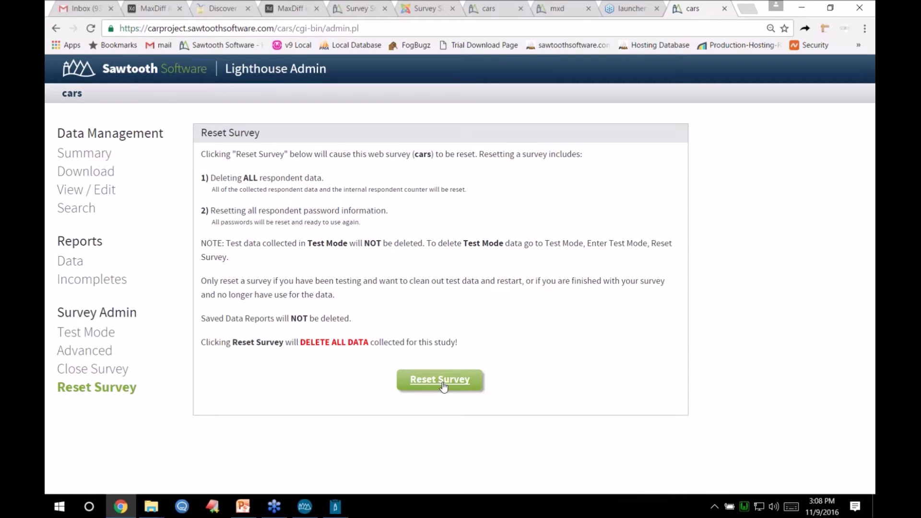
pyautogui.click(443, 383)
pyautogui.click(481, 312)
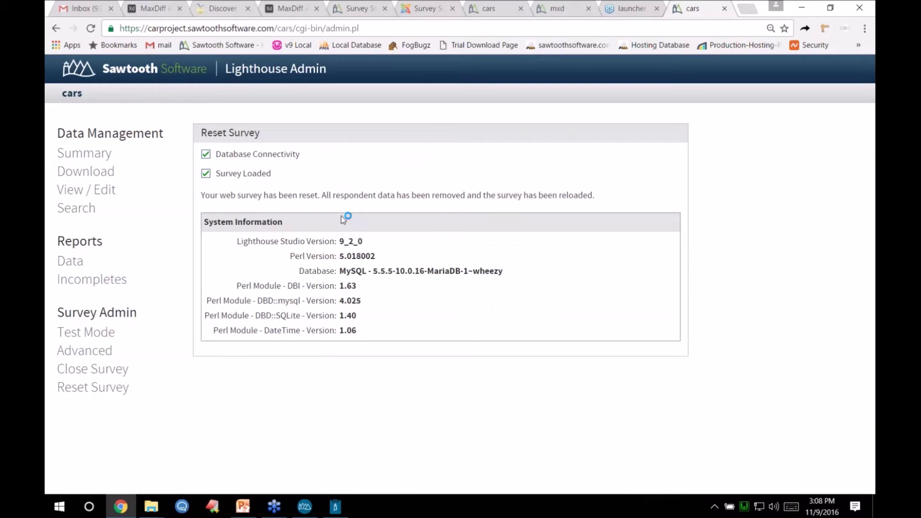
pyautogui.click(103, 153)
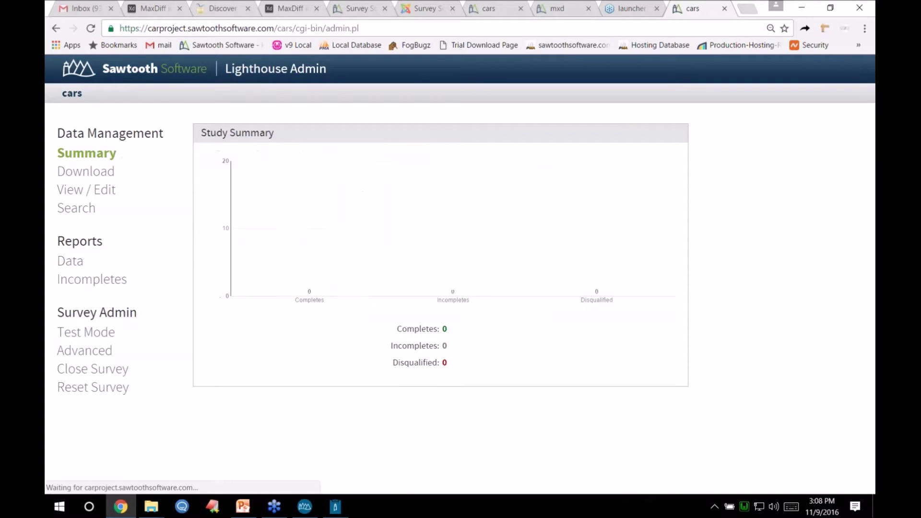
pyautogui.click(336, 511)
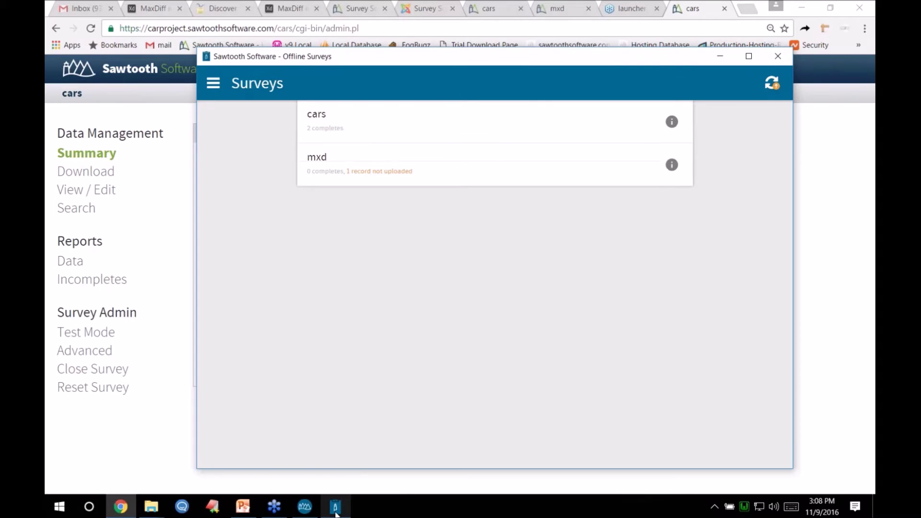
# - Sync Offline Surveys with the server, then return to the empty Lighthouse Admin cars summary
pyautogui.click(770, 86)
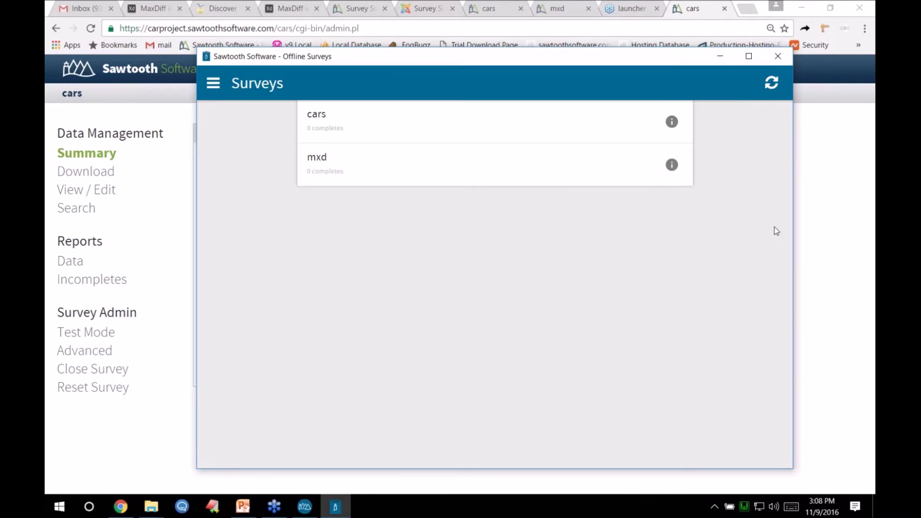
pyautogui.click(820, 230)
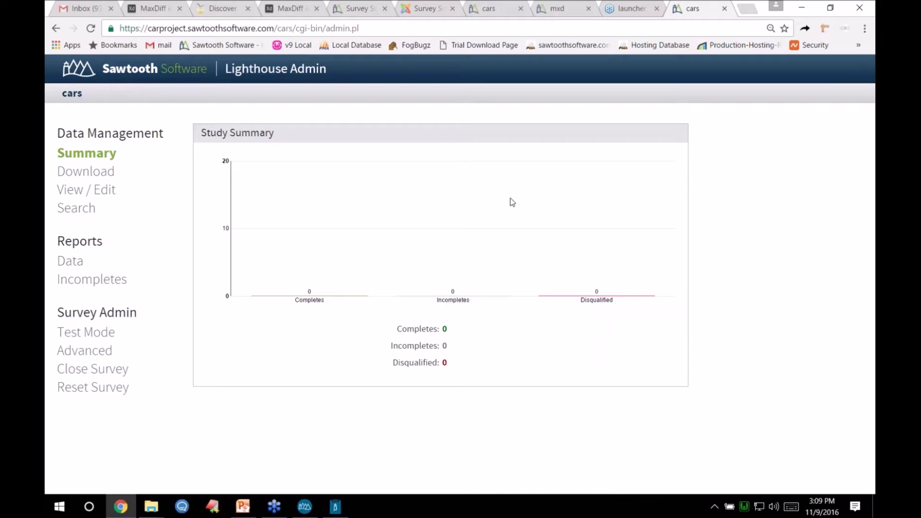
# - Close the study links and delete the cars survey from the carproject hosting server
pyautogui.click(305, 507)
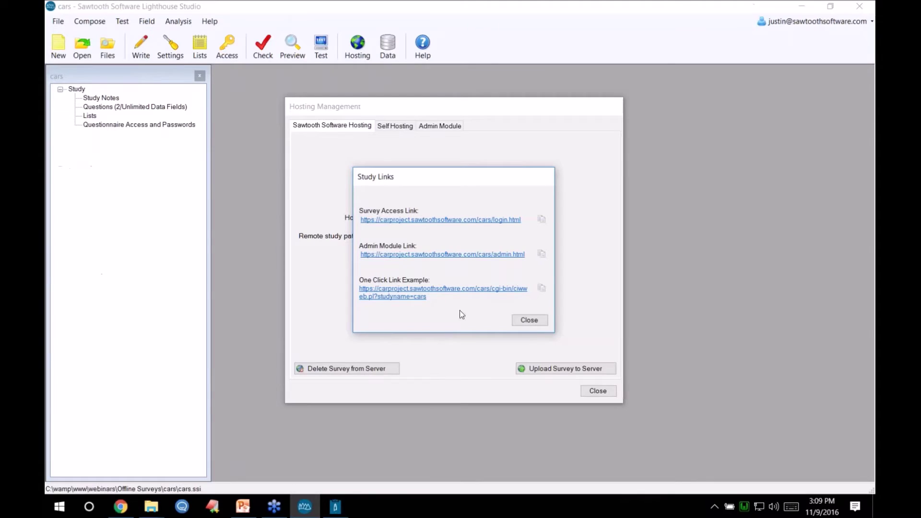
pyautogui.click(523, 321)
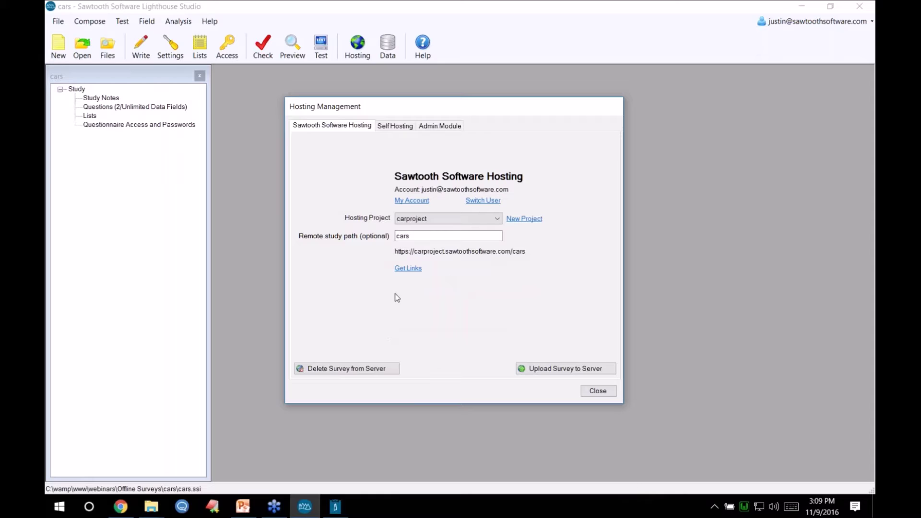
pyautogui.click(352, 373)
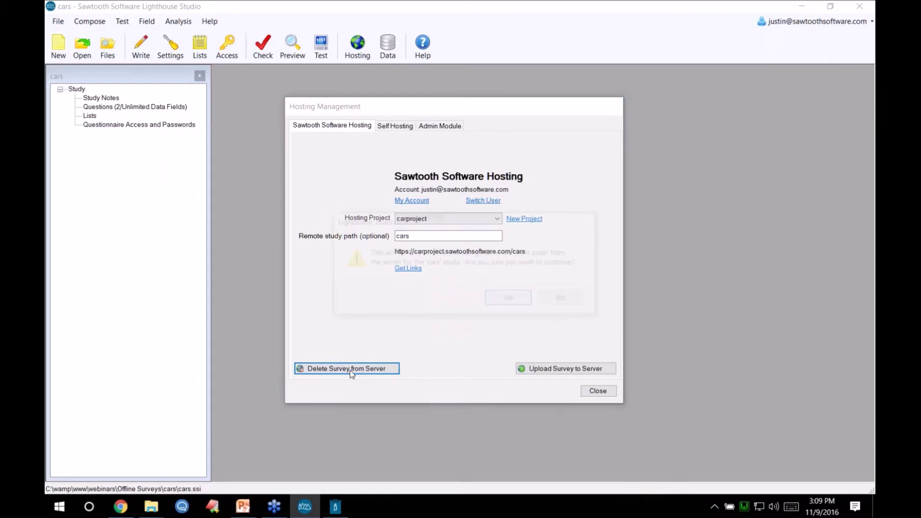
pyautogui.click(502, 301)
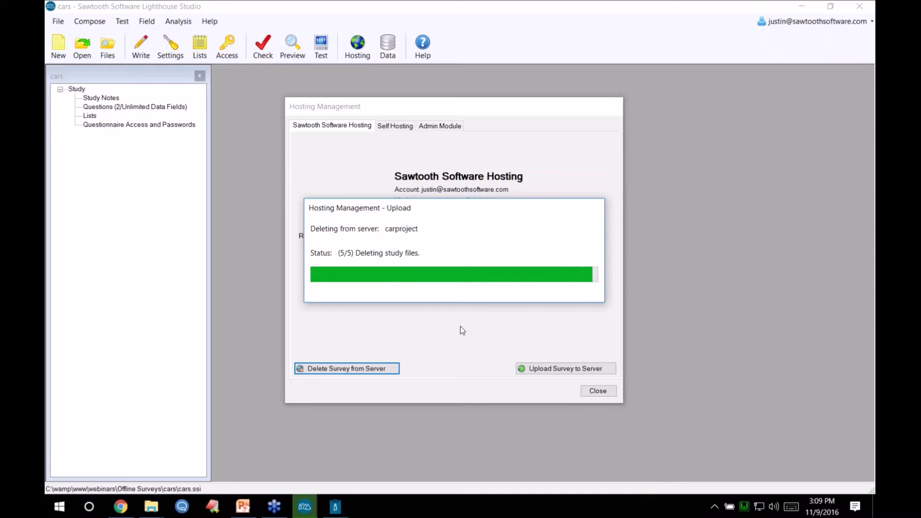
pyautogui.click(338, 507)
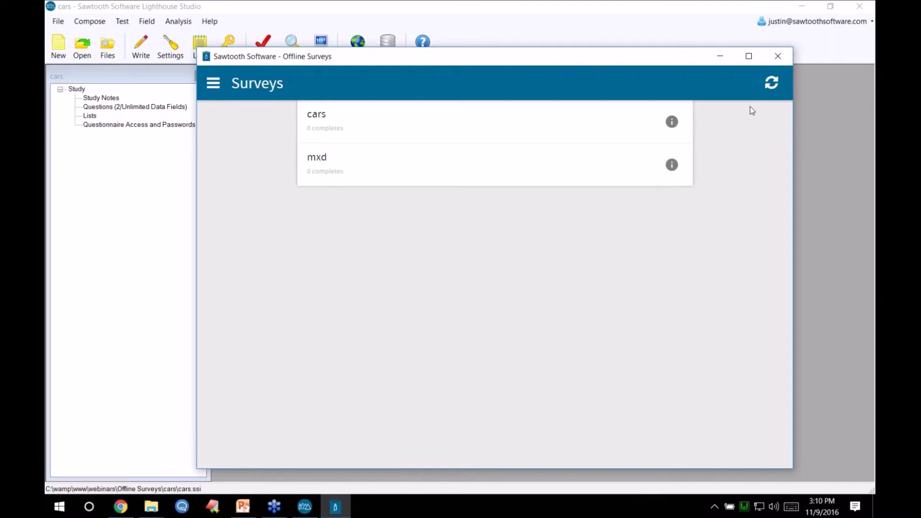
# - Refresh Offline Surveys so only mxd remains, then view the Projects page listing carproject
pyautogui.click(770, 84)
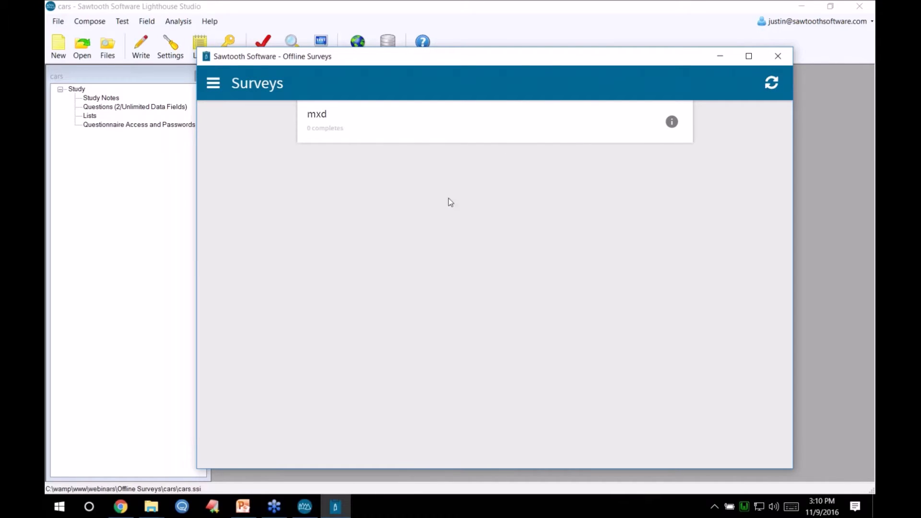
pyautogui.click(214, 84)
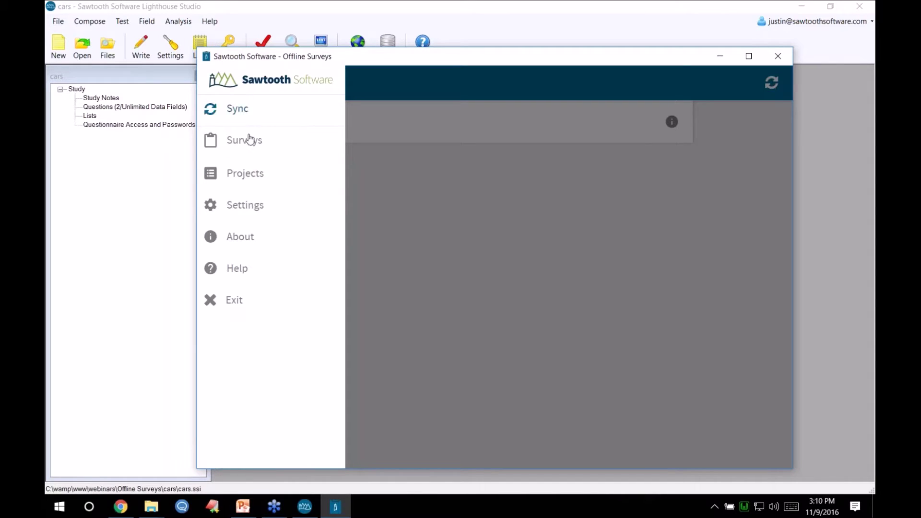
pyautogui.click(245, 175)
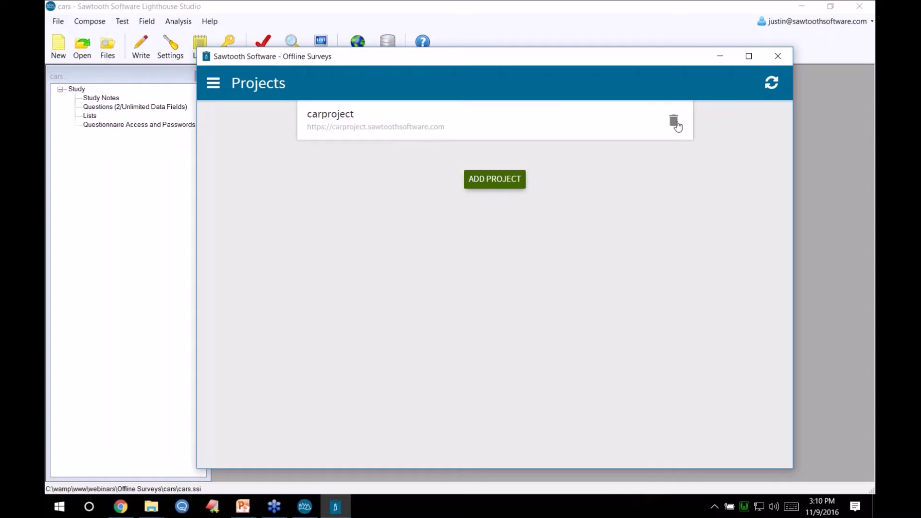
pyautogui.click(123, 512)
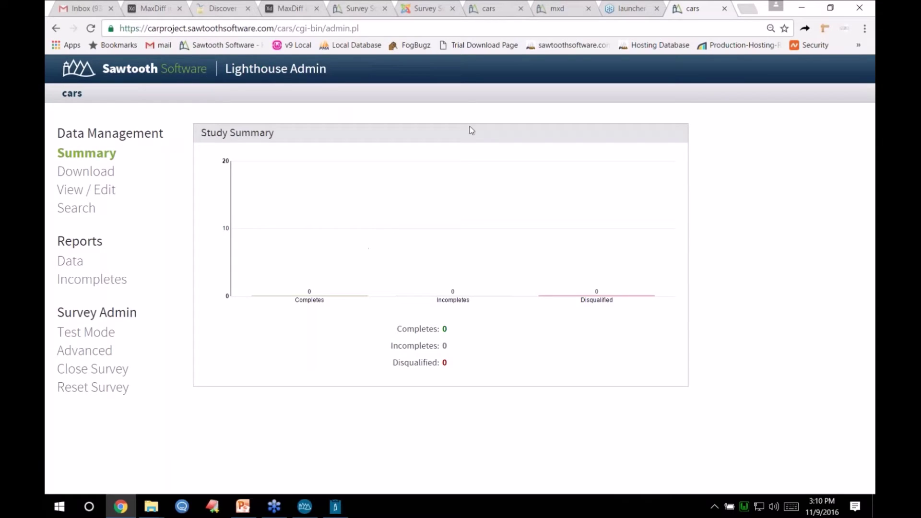
# - Sign in to hosting.sawtoothsoftware.com in a new tab using the saved account email
pyautogui.click(750, 9)
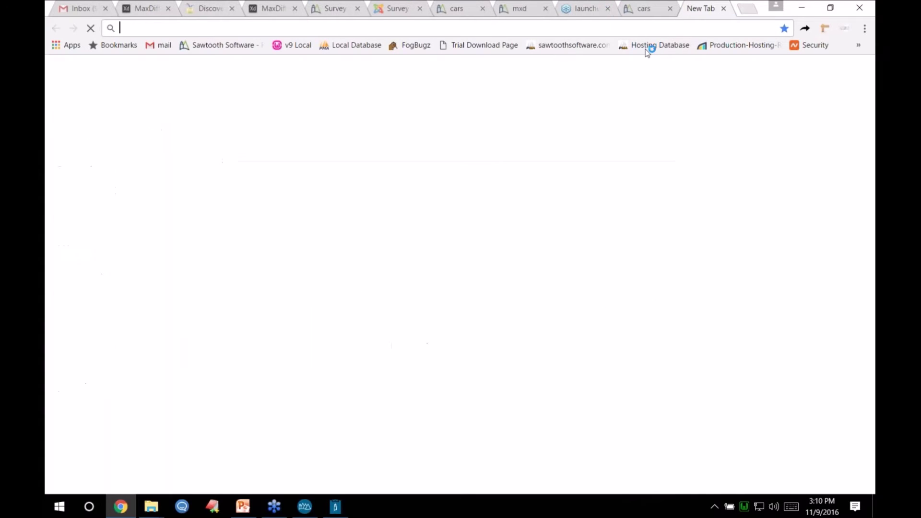
pyautogui.write('hosting.sawtoothsoftware.com')
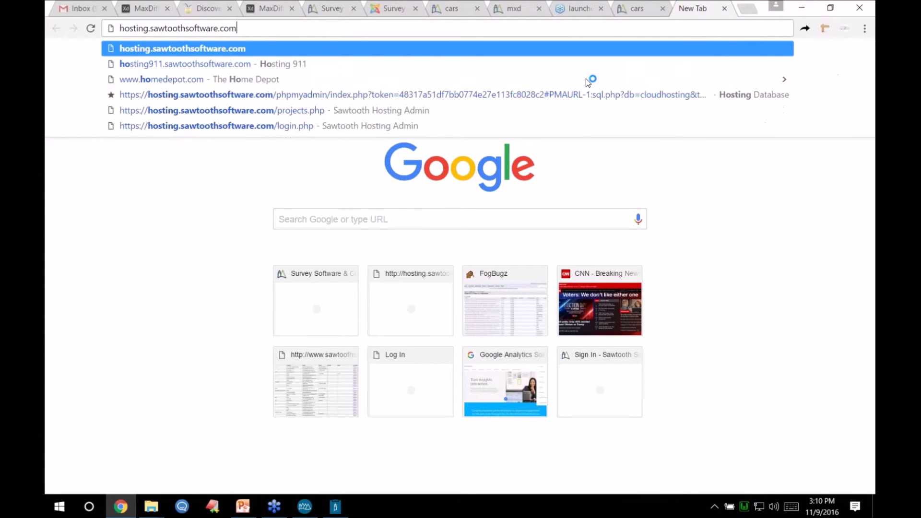
pyautogui.press('Return')
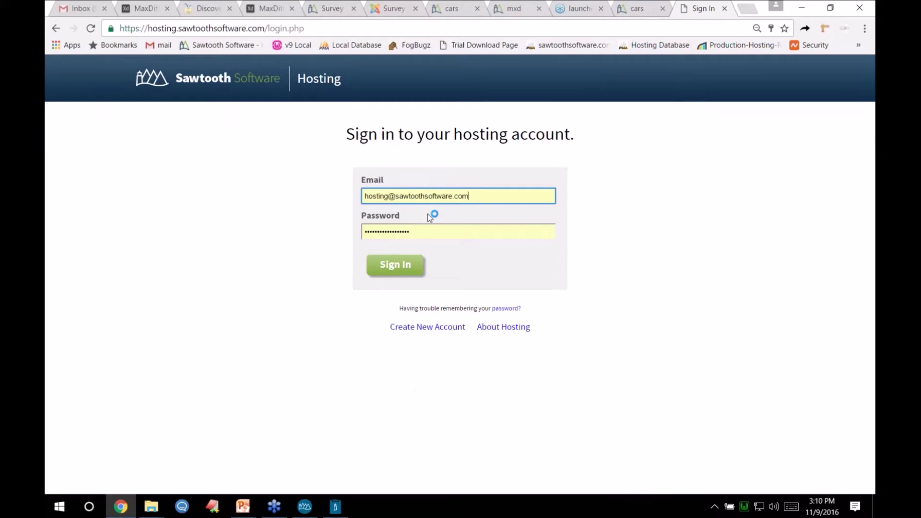
pyautogui.tripleClick(413, 200)
pyautogui.write('j')
pyautogui.press('Down')
pyautogui.press('Down')
pyautogui.press('Tab')
pyautogui.press('Return')
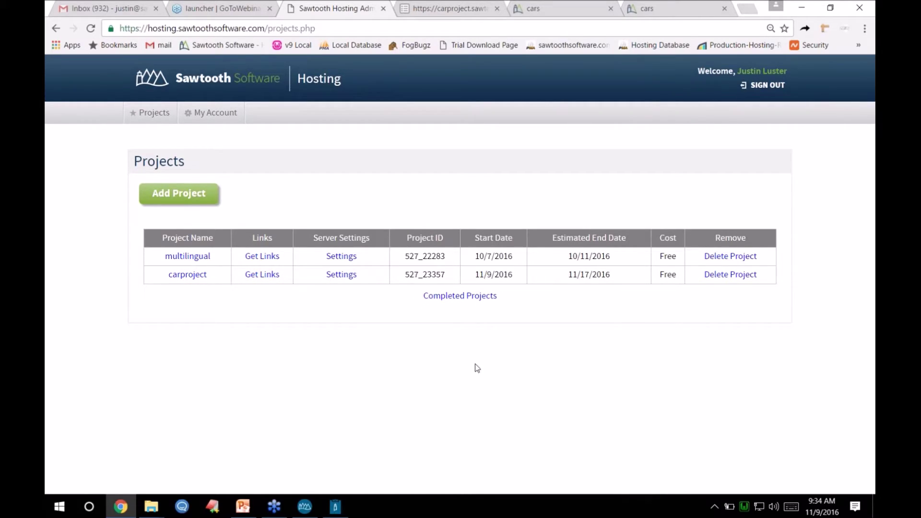
pyautogui.moveTo(245, 509)
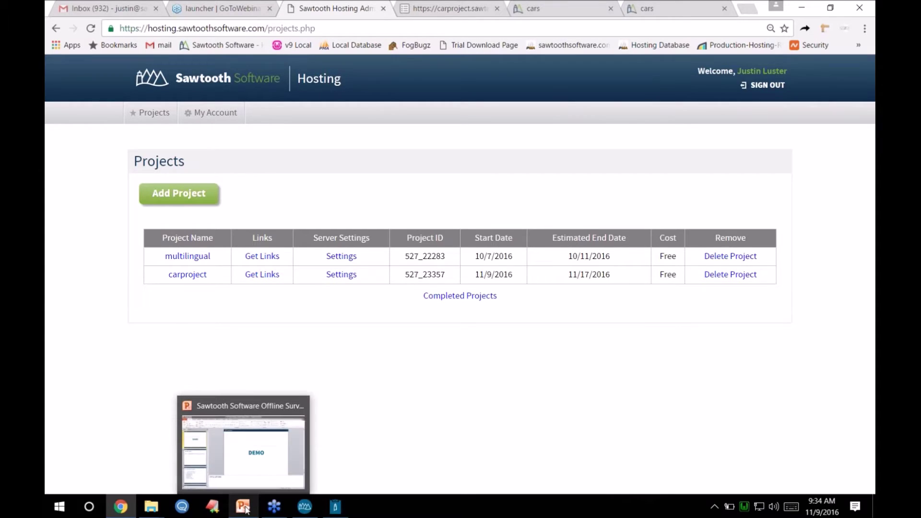
# - Run the PowerPoint slide show to the Documentation slide and follow its Offline Surveys manual link
pyautogui.click(245, 508)
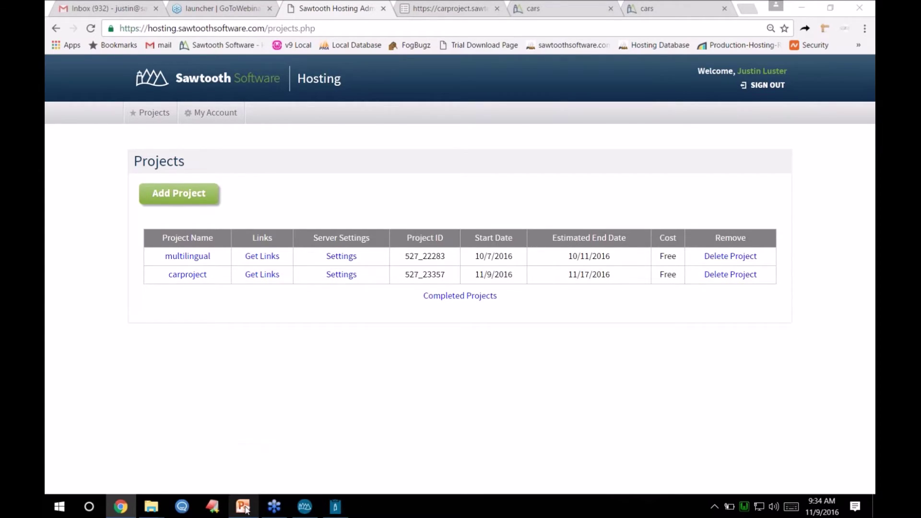
pyautogui.click(751, 487)
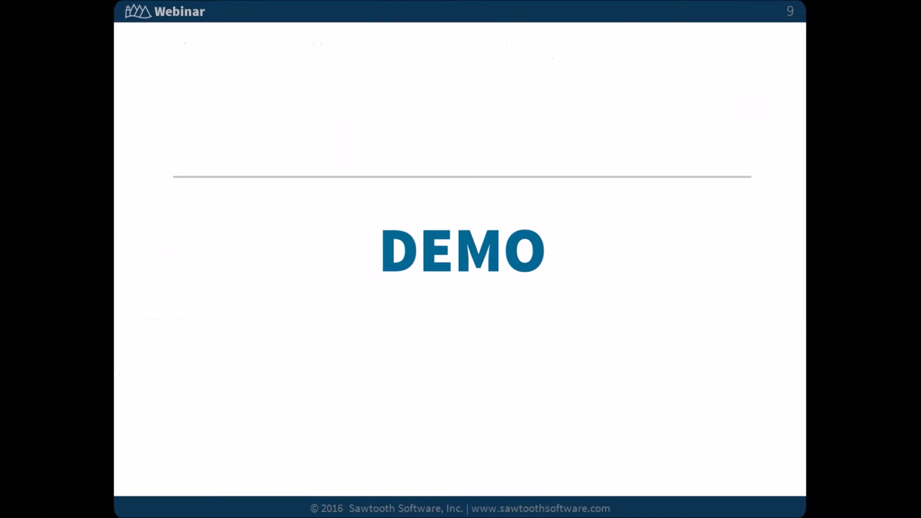
pyautogui.click(650, 354)
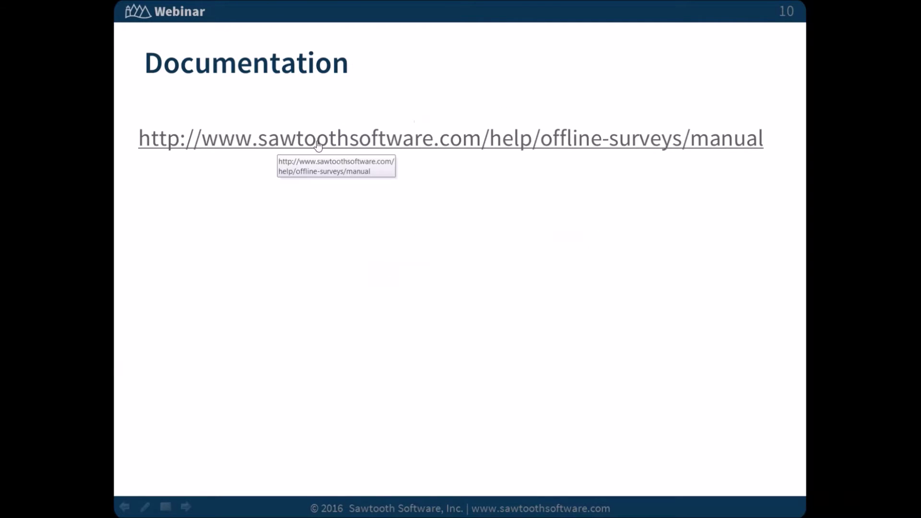
pyautogui.click(356, 142)
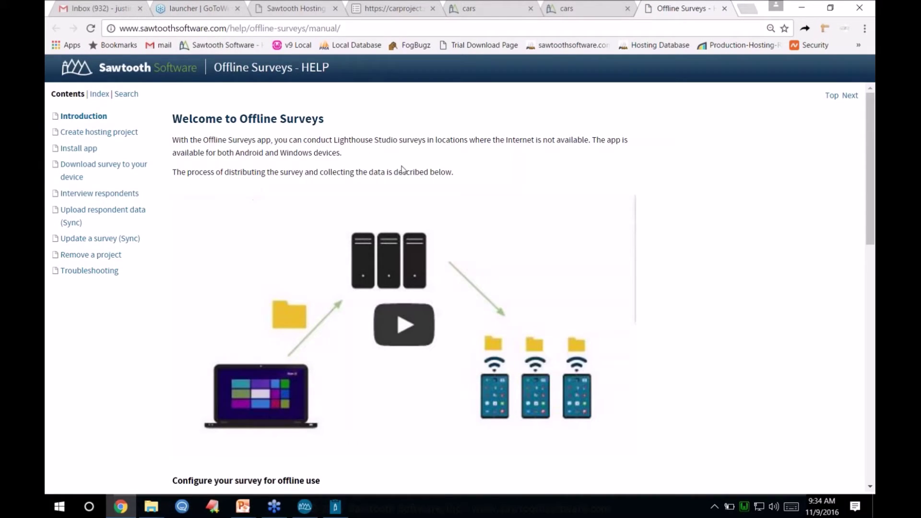
# - Scroll through the Offline Surveys manual's Introduction page
pyautogui.scroll(-1, 407, 172)
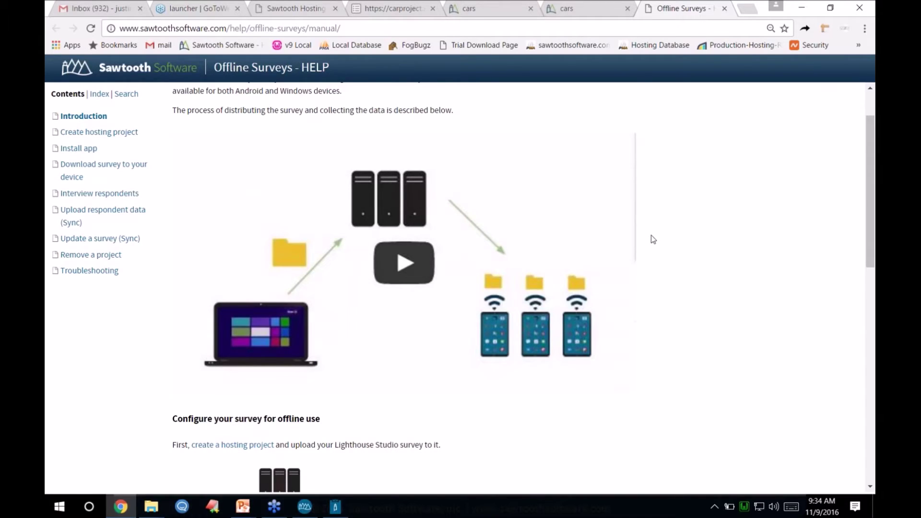
pyautogui.scroll(-5, 651, 240)
pyautogui.scroll(-6, 525, 254)
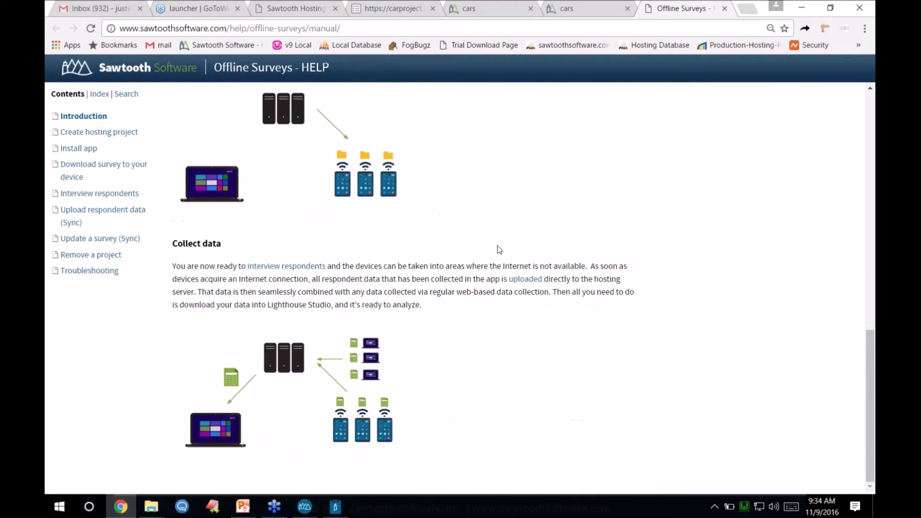
pyautogui.scroll(13, 487, 240)
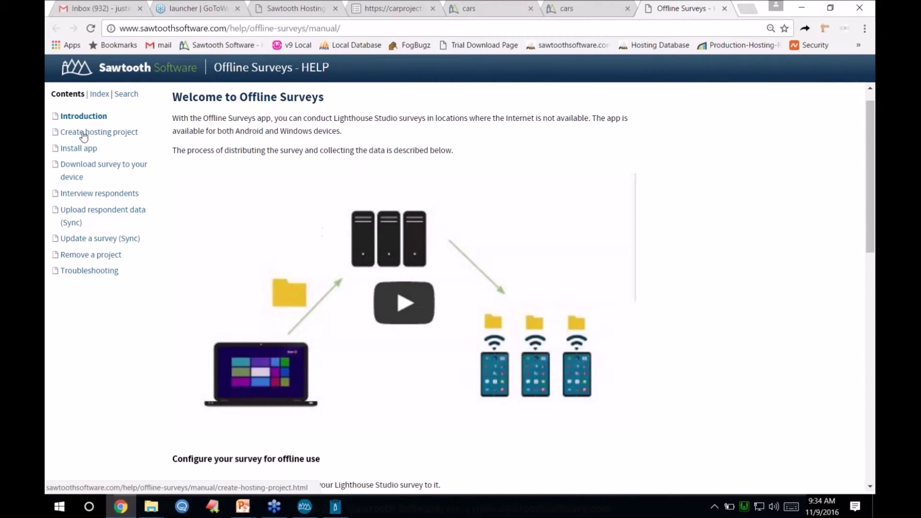
# - Browse the Create hosting project, Install app, Download survey and Interview respondents topics, finishing on Install app
pyautogui.click(83, 136)
pyautogui.click(77, 148)
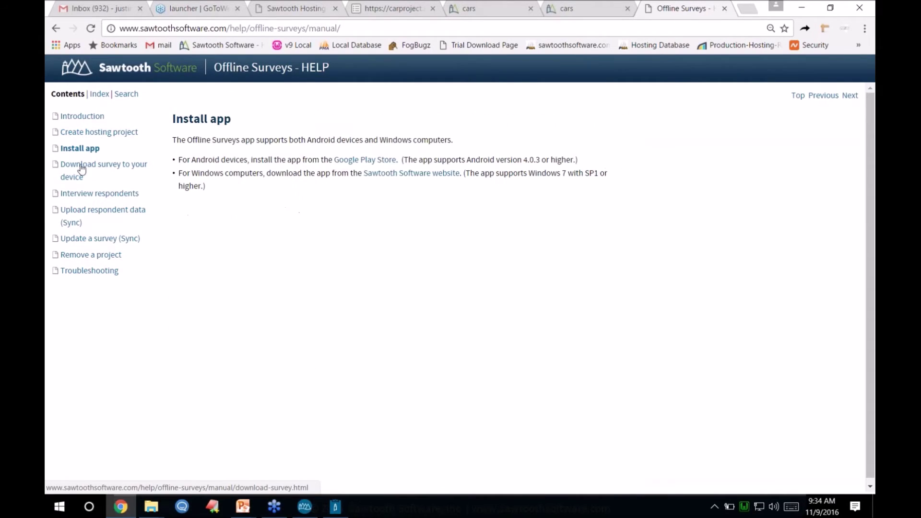
pyautogui.click(81, 168)
pyautogui.click(82, 194)
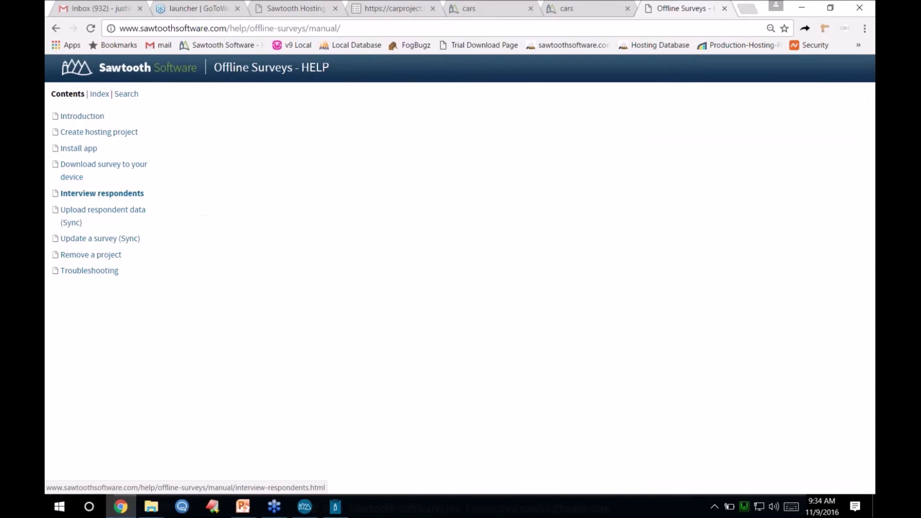
pyautogui.click(83, 134)
pyautogui.click(76, 149)
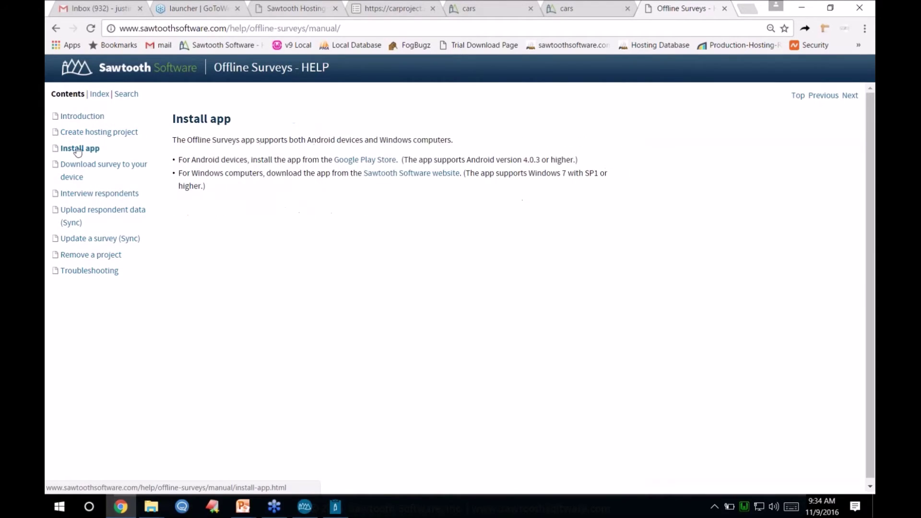